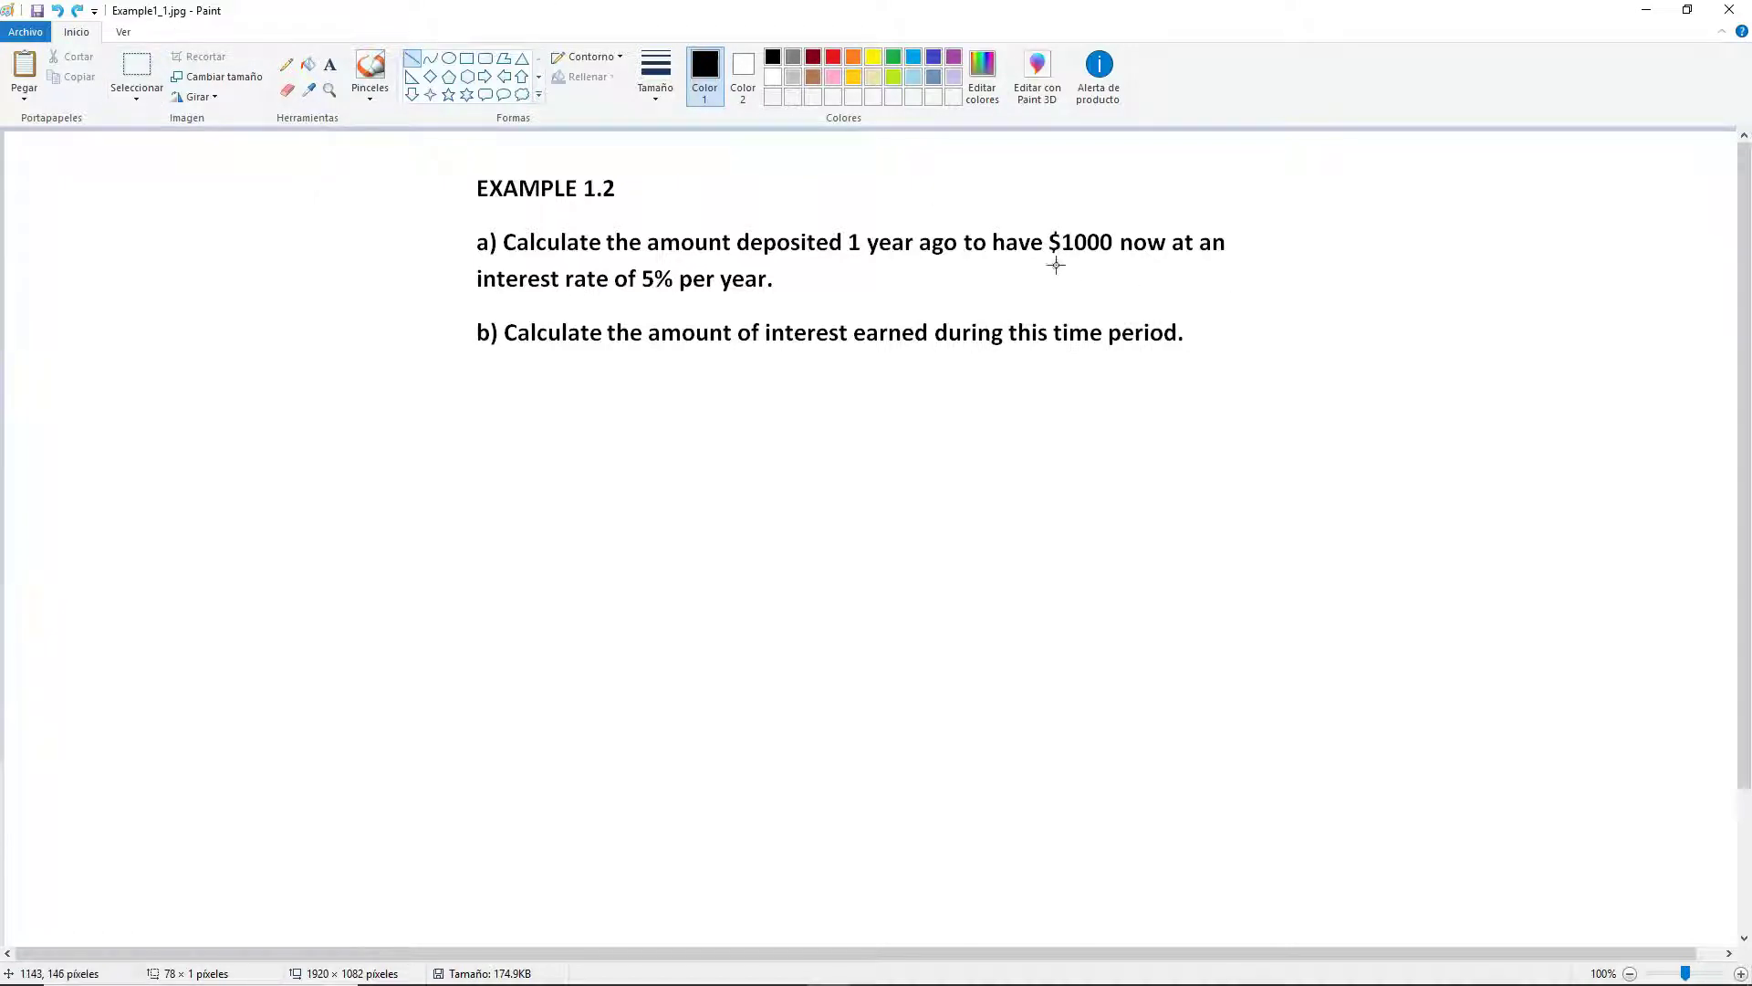
Draw a straight line under "$1000" in part a) of Example 1.2.
left_click_drag(1048, 261, 1111, 260)
Handwrite "end amt. = $1,000" with the Pencil below part b).
left_click(286, 64)
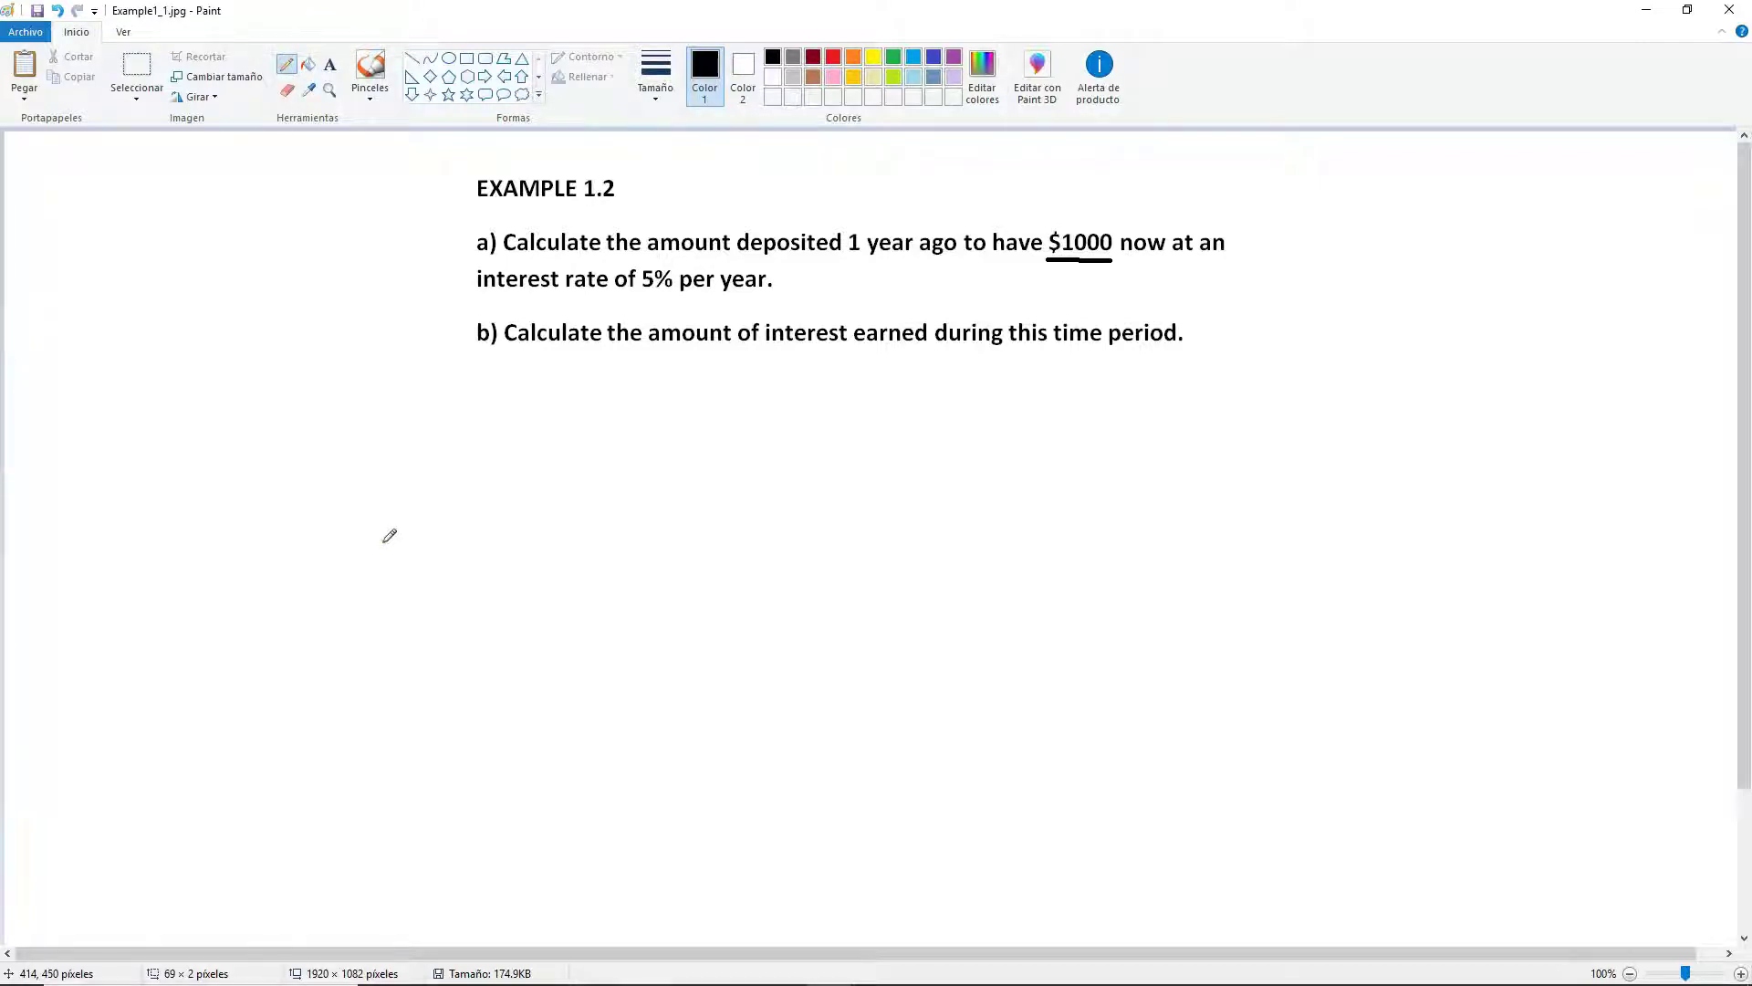
left_click(626, 245)
mouse_move(477, 402)
left_mouse_down()
mouse_move(590, 419)
mouse_move(595, 394)
mouse_move(628, 404)
left_mouse_up()
left_click(595, 417)
left_click_drag(609, 414, 690, 408)
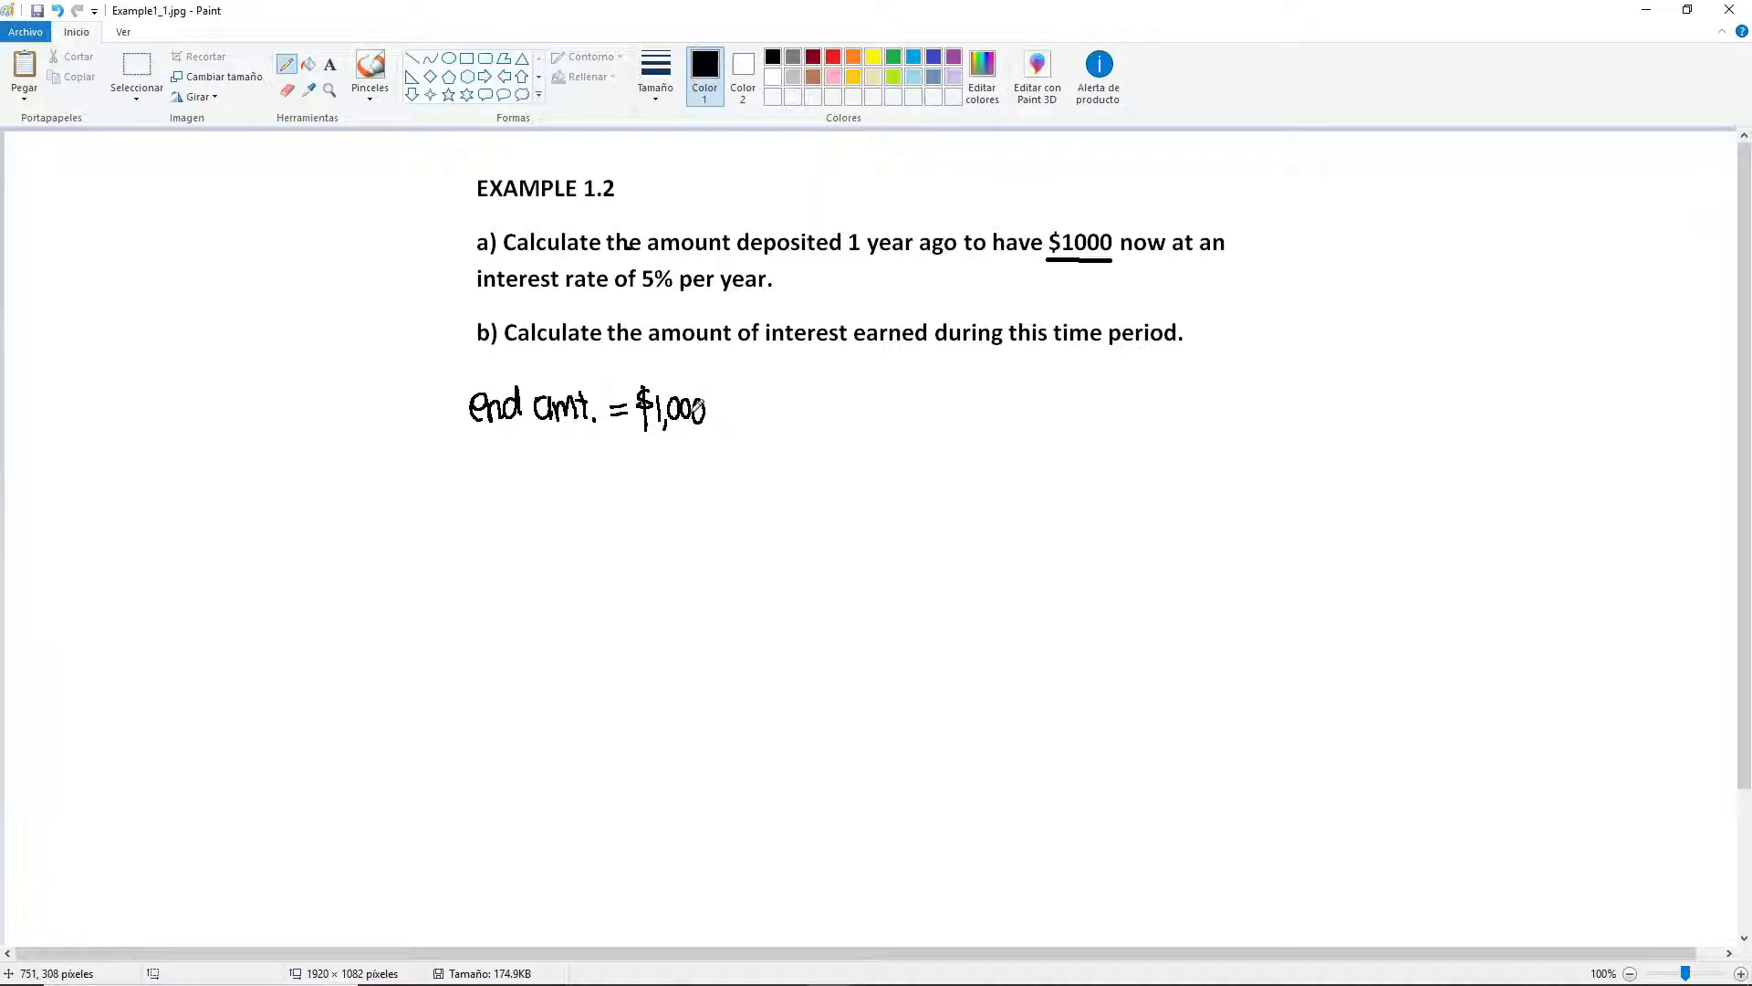
Underline "5% per year" and handwrite "Interest rate = 5% per year" below the end amount line.
left_click(411, 57)
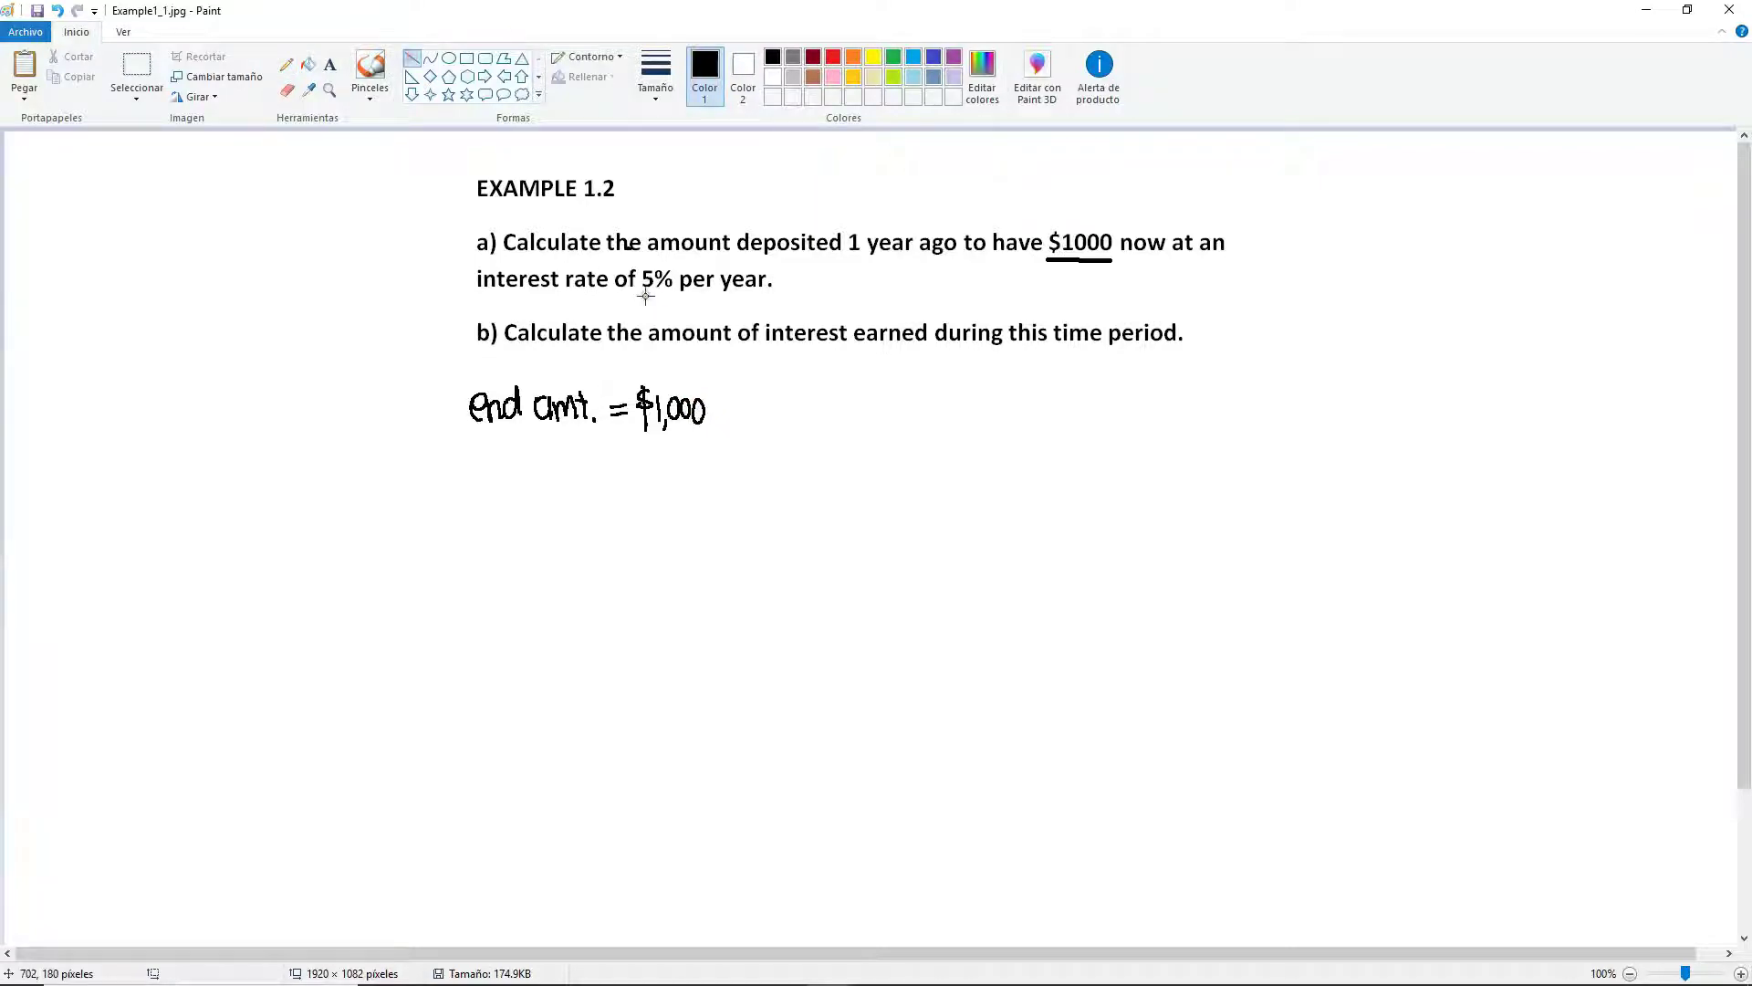
left_click_drag(642, 299, 763, 299)
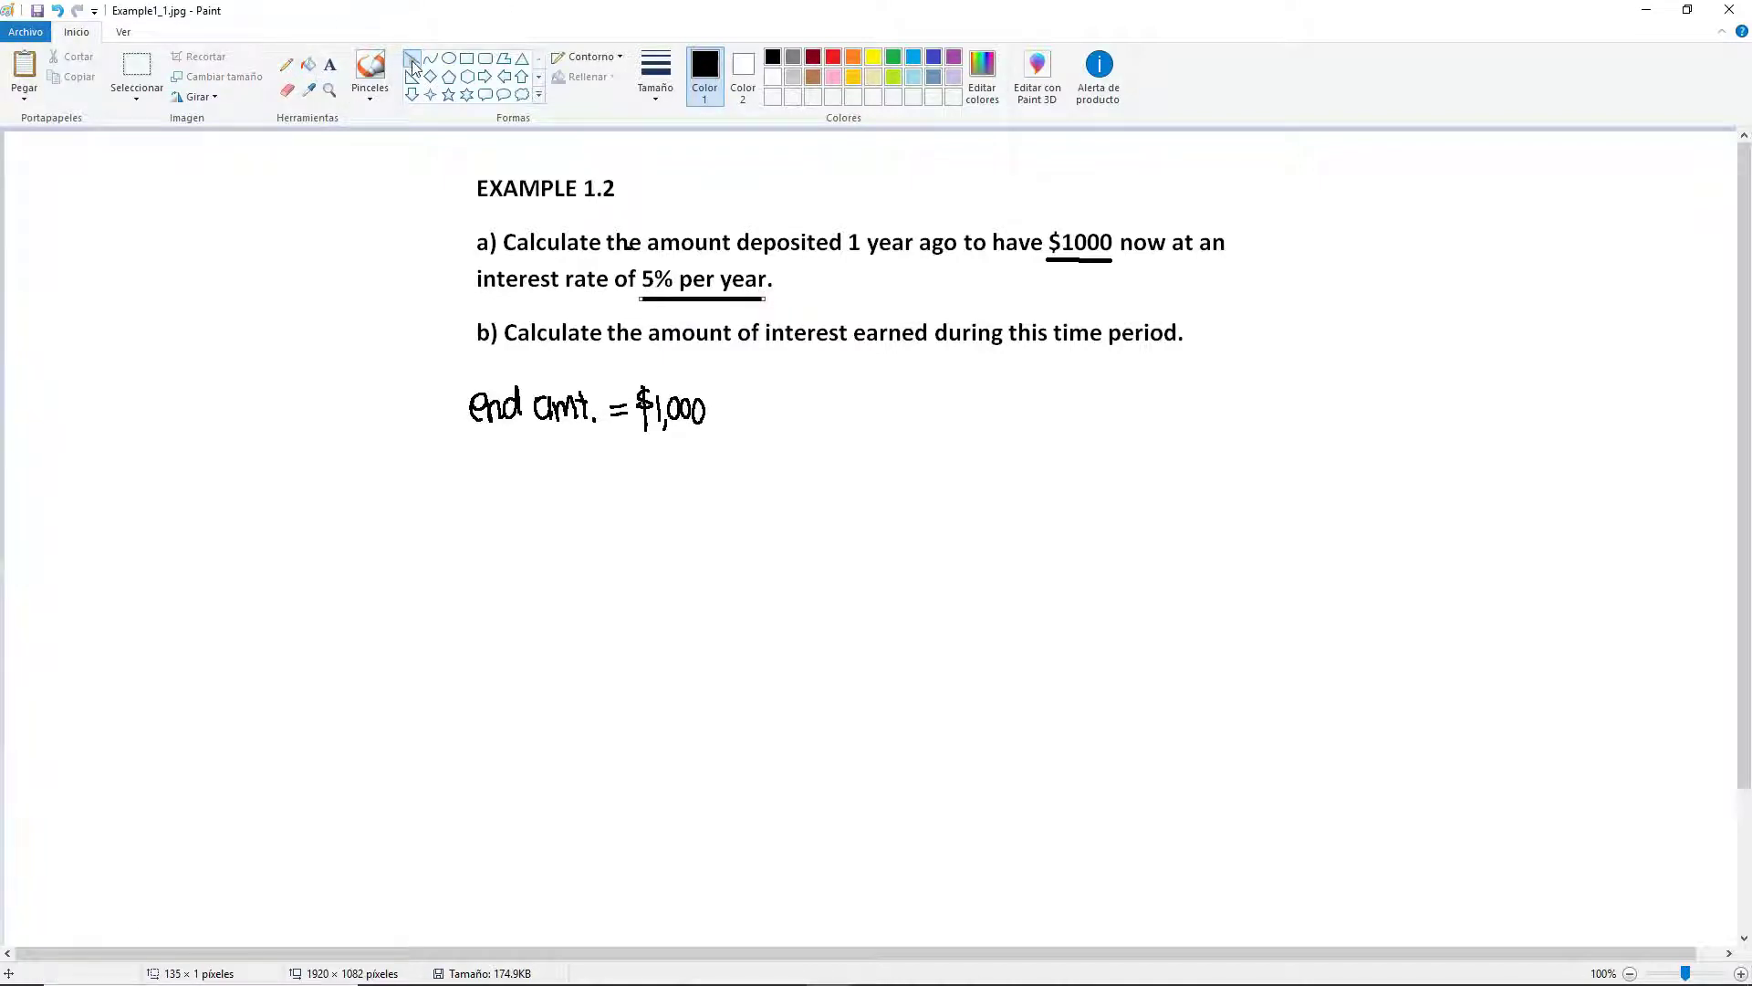
left_click(290, 62)
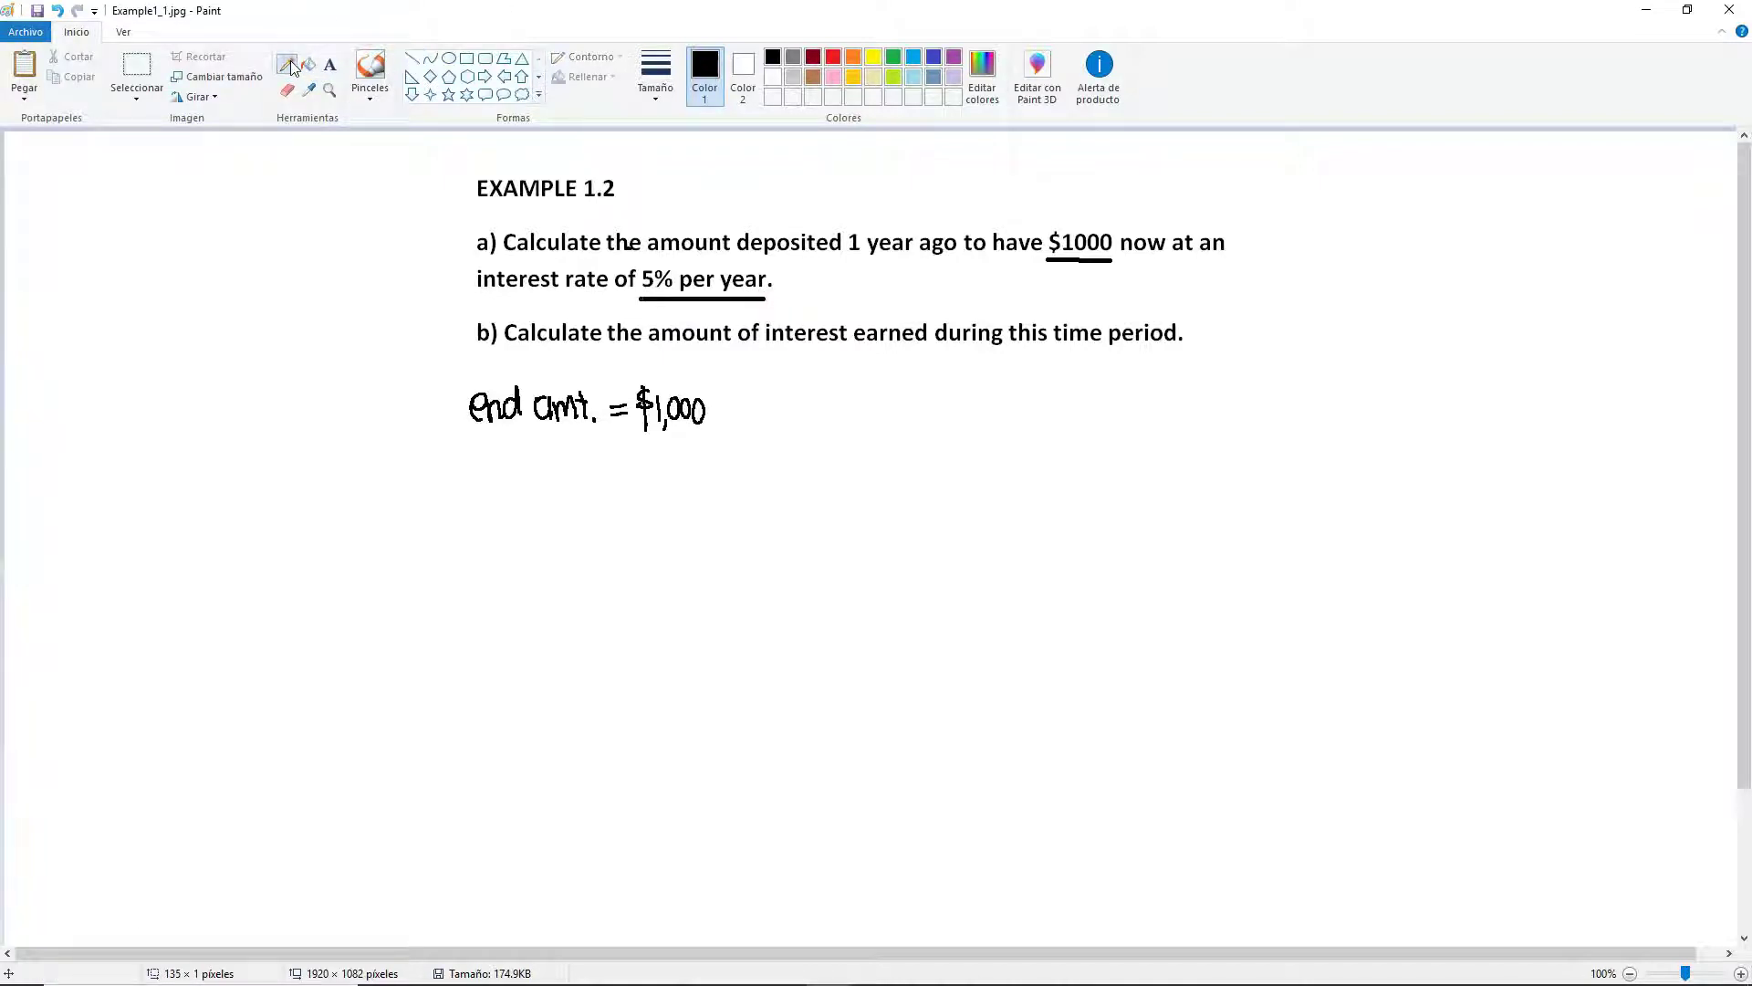
mouse_move(464, 453)
left_mouse_down()
mouse_move(477, 473)
mouse_move(566, 460)
mouse_move(595, 481)
mouse_move(686, 453)
mouse_move(701, 493)
mouse_move(710, 458)
mouse_move(742, 473)
mouse_move(767, 454)
mouse_move(780, 480)
mouse_move(794, 466)
left_mouse_up()
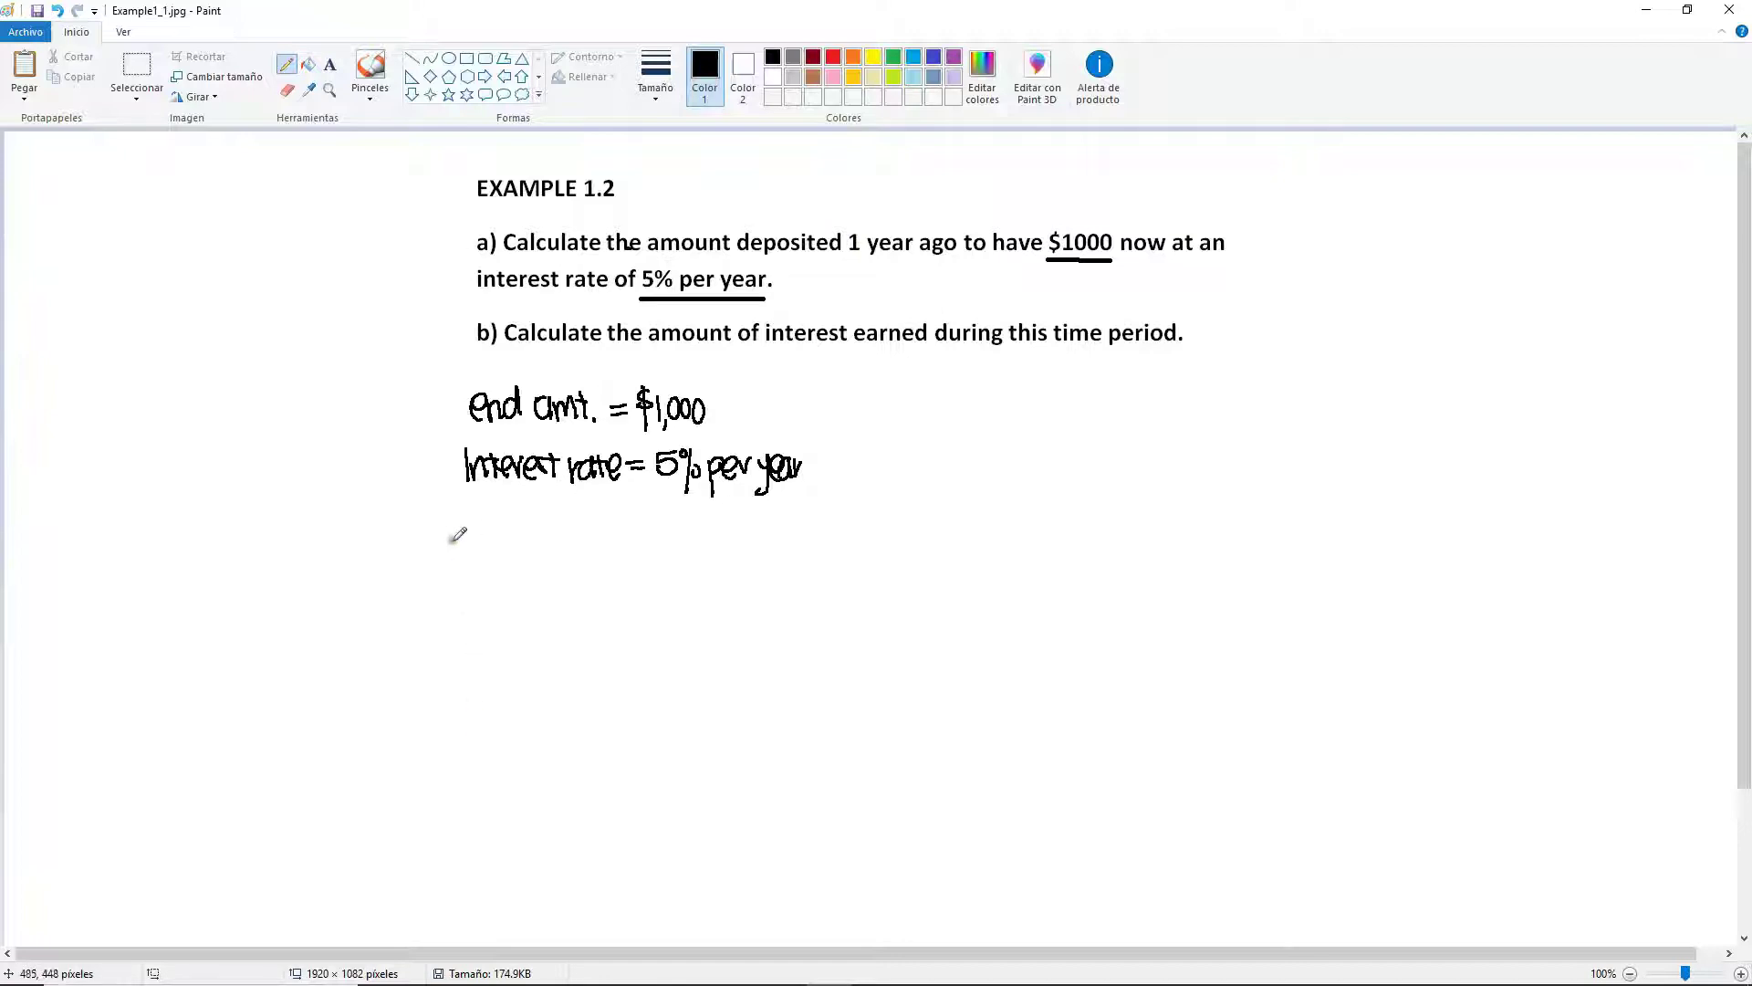
Handwrite "a) Original amt. = ?" below the interest rate line, then bring up the lecture PDF.
mouse_move(482, 522)
left_mouse_down()
mouse_move(466, 529)
mouse_move(489, 555)
mouse_move(516, 530)
mouse_move(538, 533)
mouse_move(549, 566)
mouse_move(566, 548)
left_mouse_up()
left_click(544, 525)
left_click_drag(573, 548, 676, 550)
left_click(567, 526)
left_click_drag(667, 530, 683, 526)
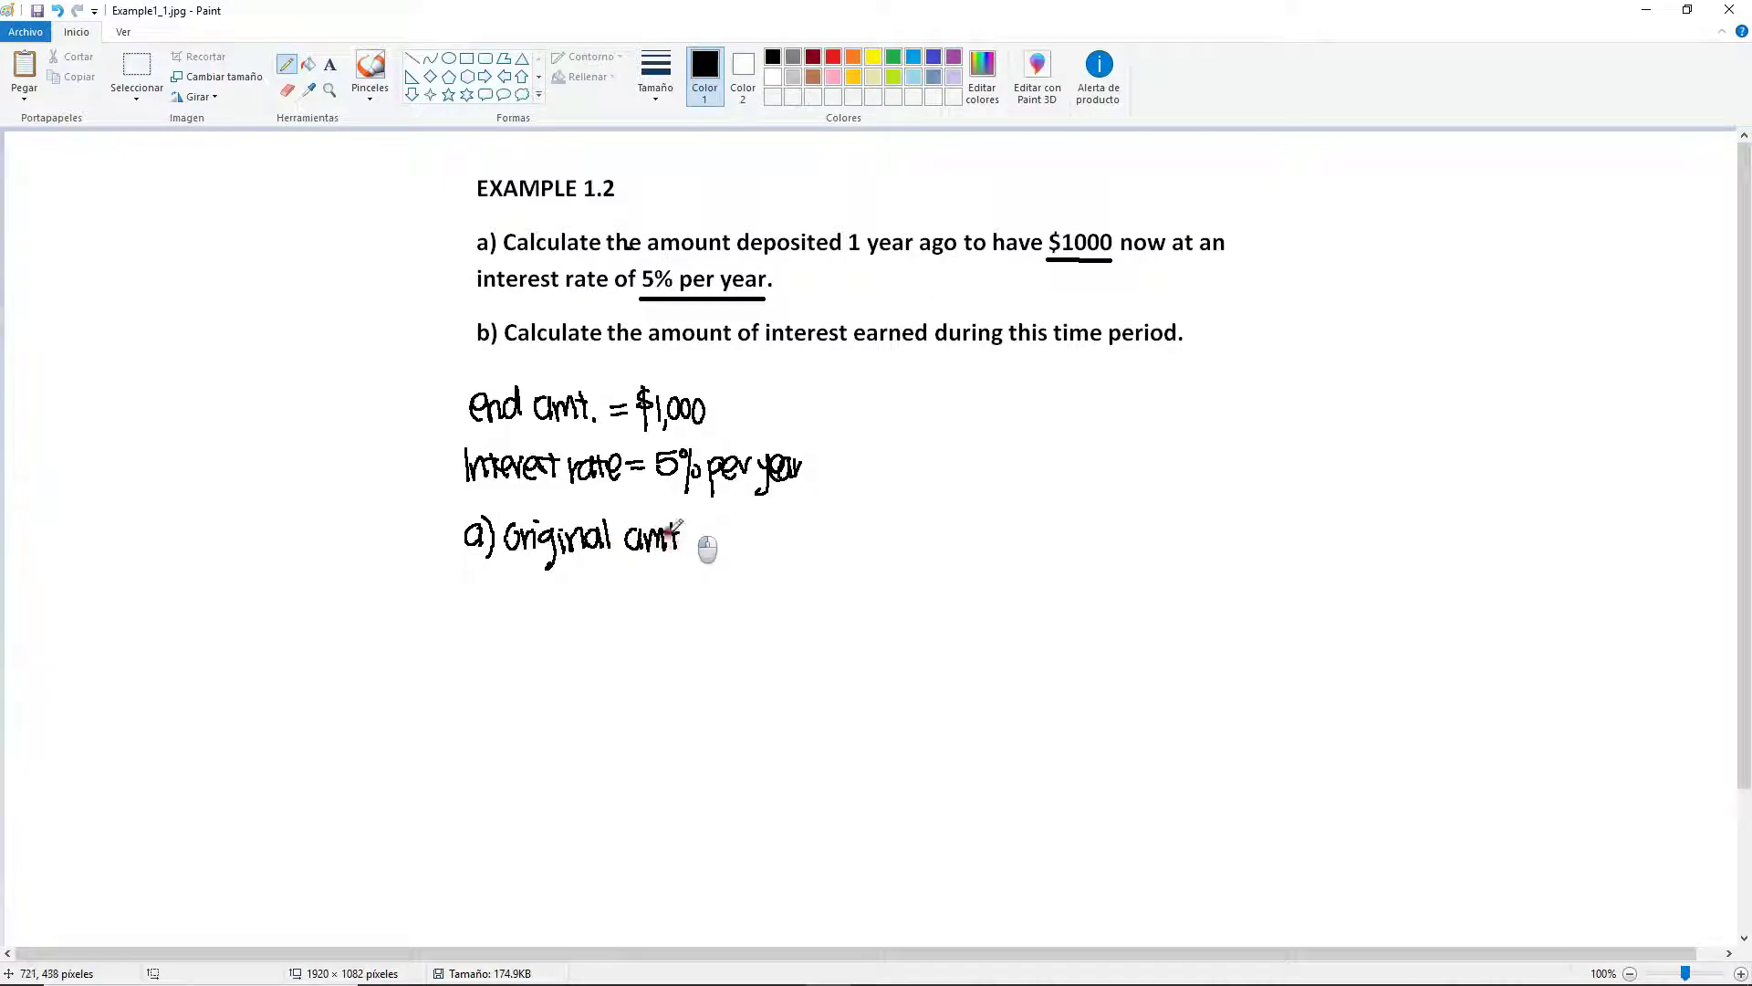
left_click(687, 540)
left_click_drag(695, 532, 722, 545)
left_click(723, 552)
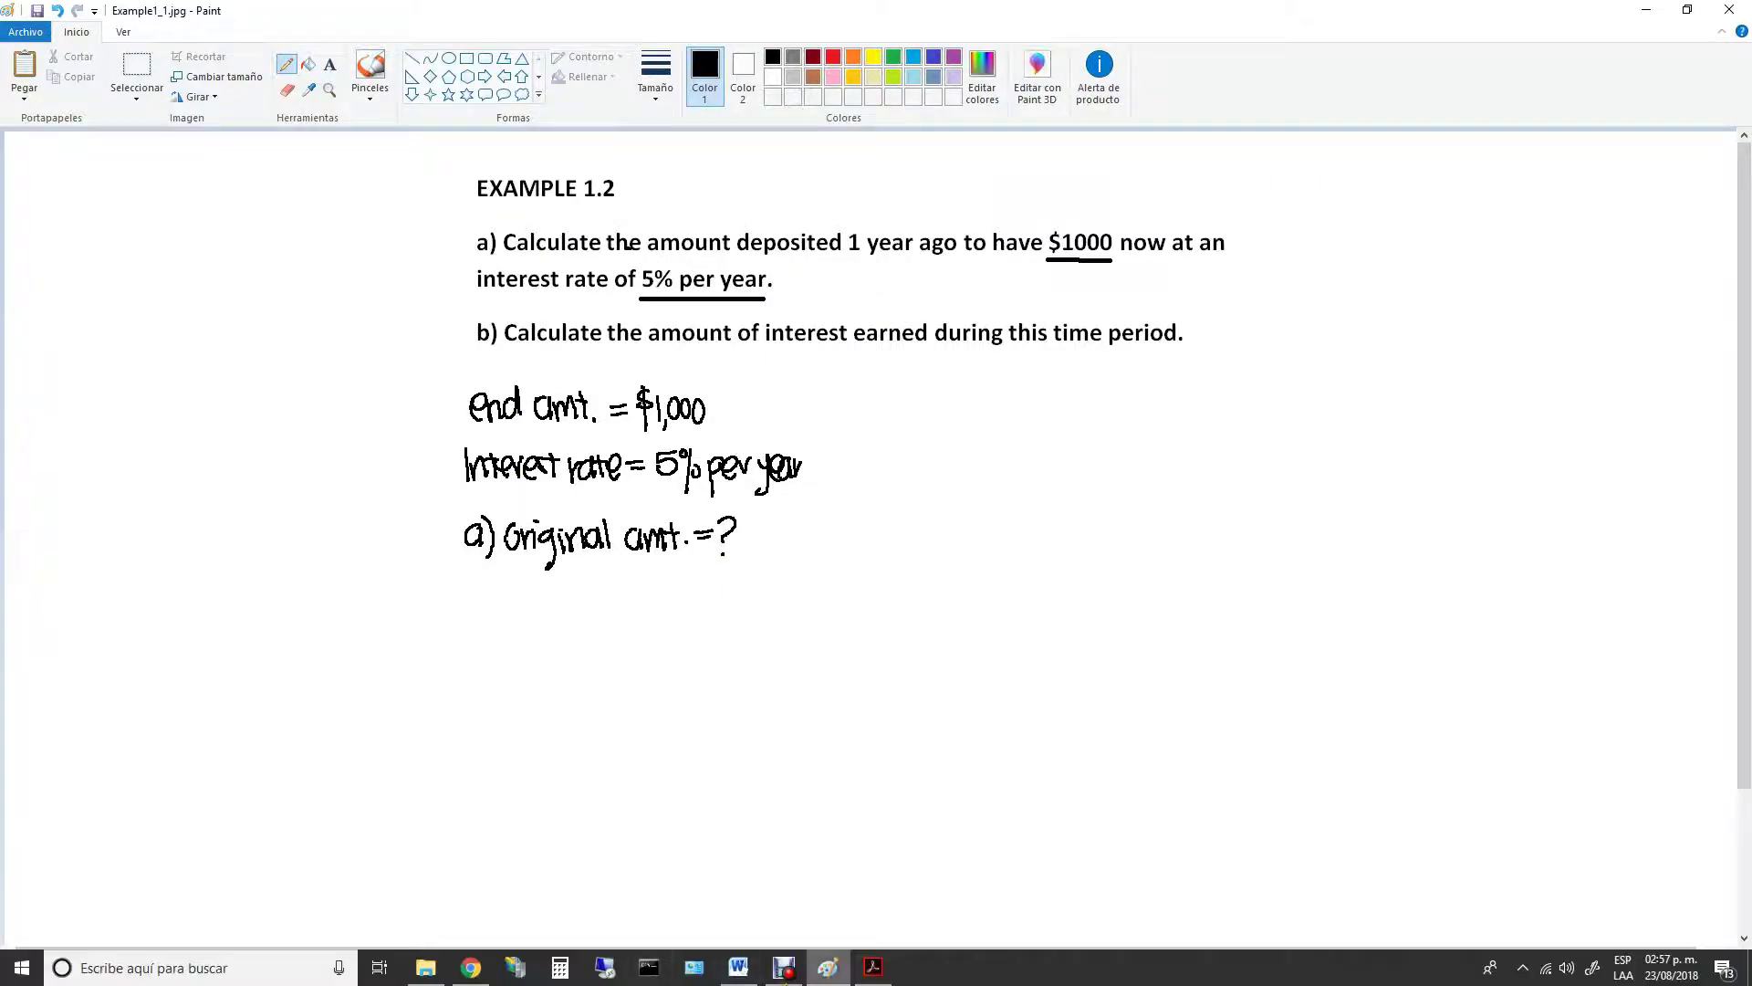
left_click(876, 969)
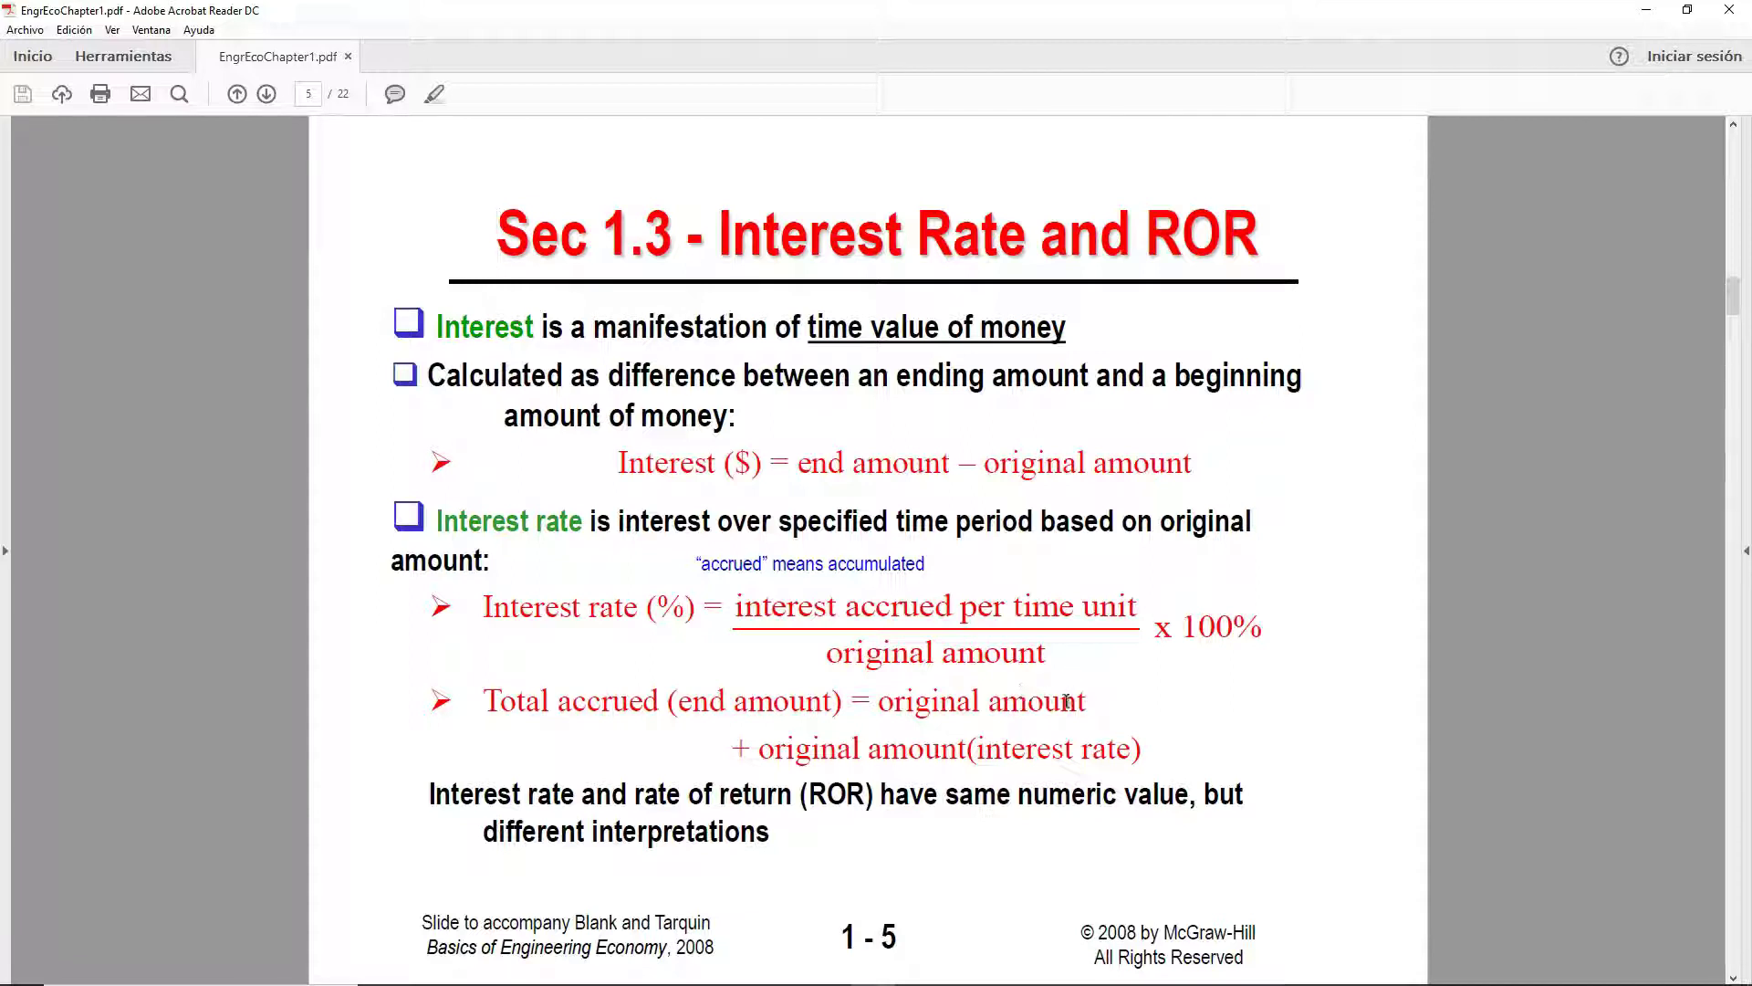
Highlight original amount, end amount, interest rate and Total accrued (end amount) in the slide's formula, then return to Paint.
left_click_drag(1086, 703, 878, 703)
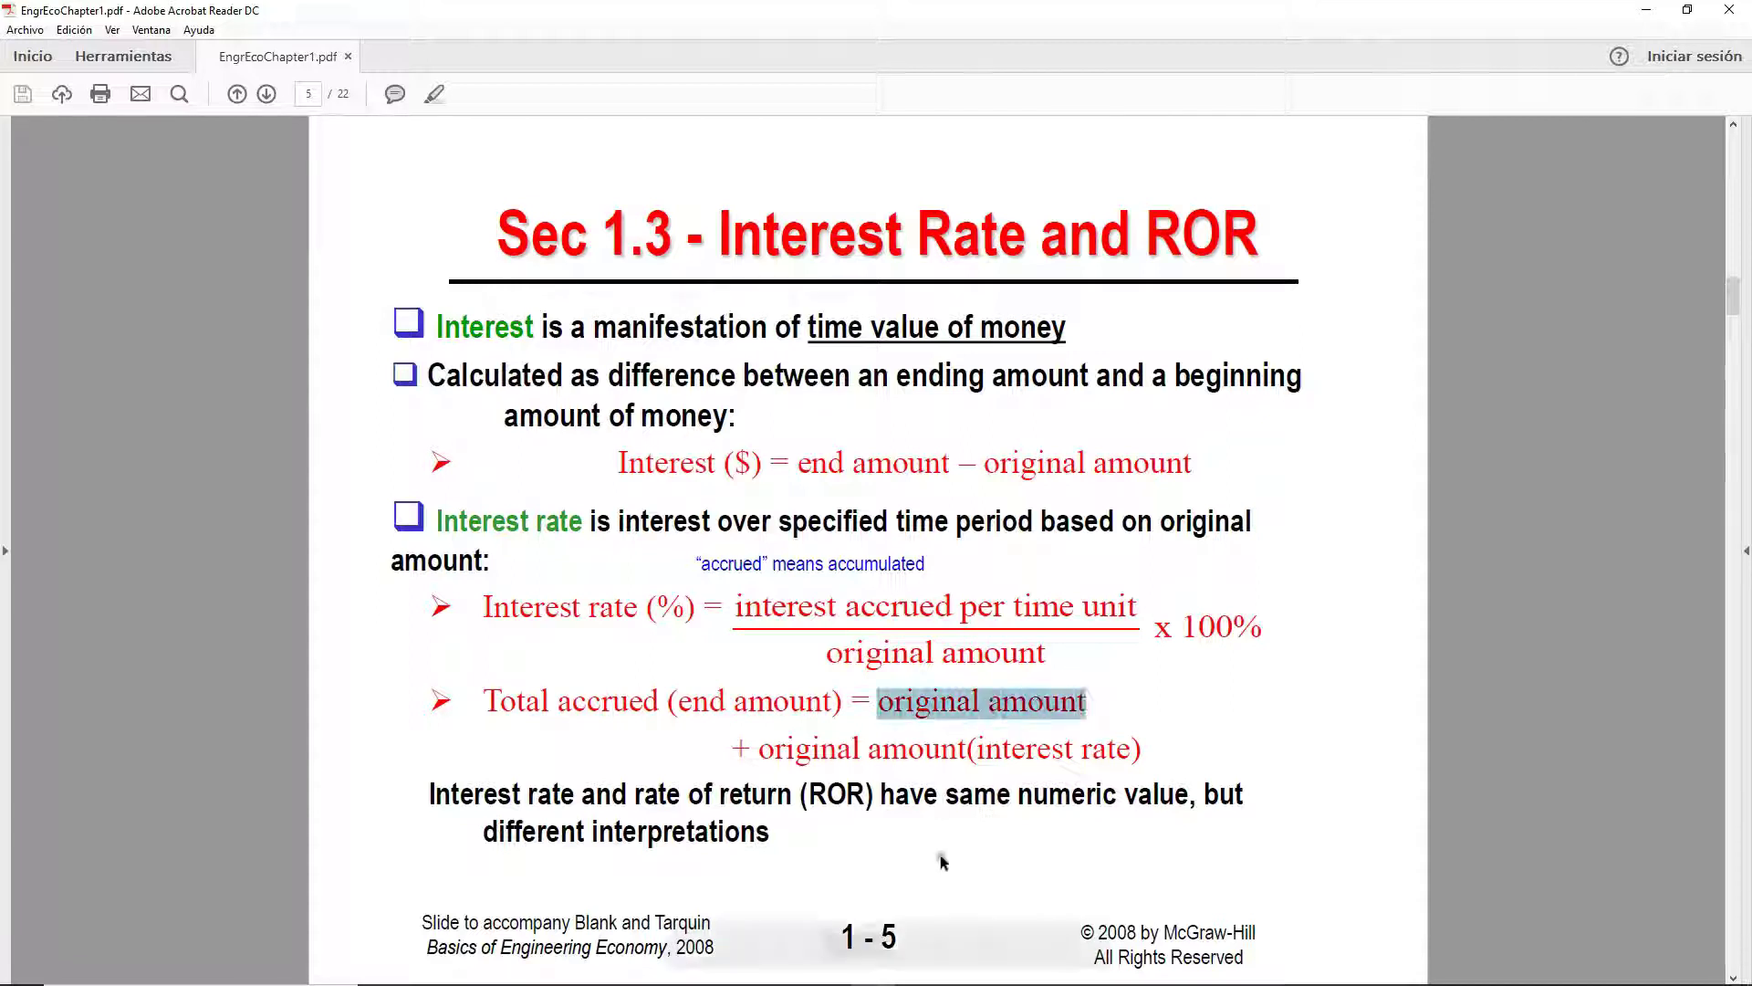
left_click_drag(842, 702, 678, 705)
left_click_drag(1131, 763, 987, 755)
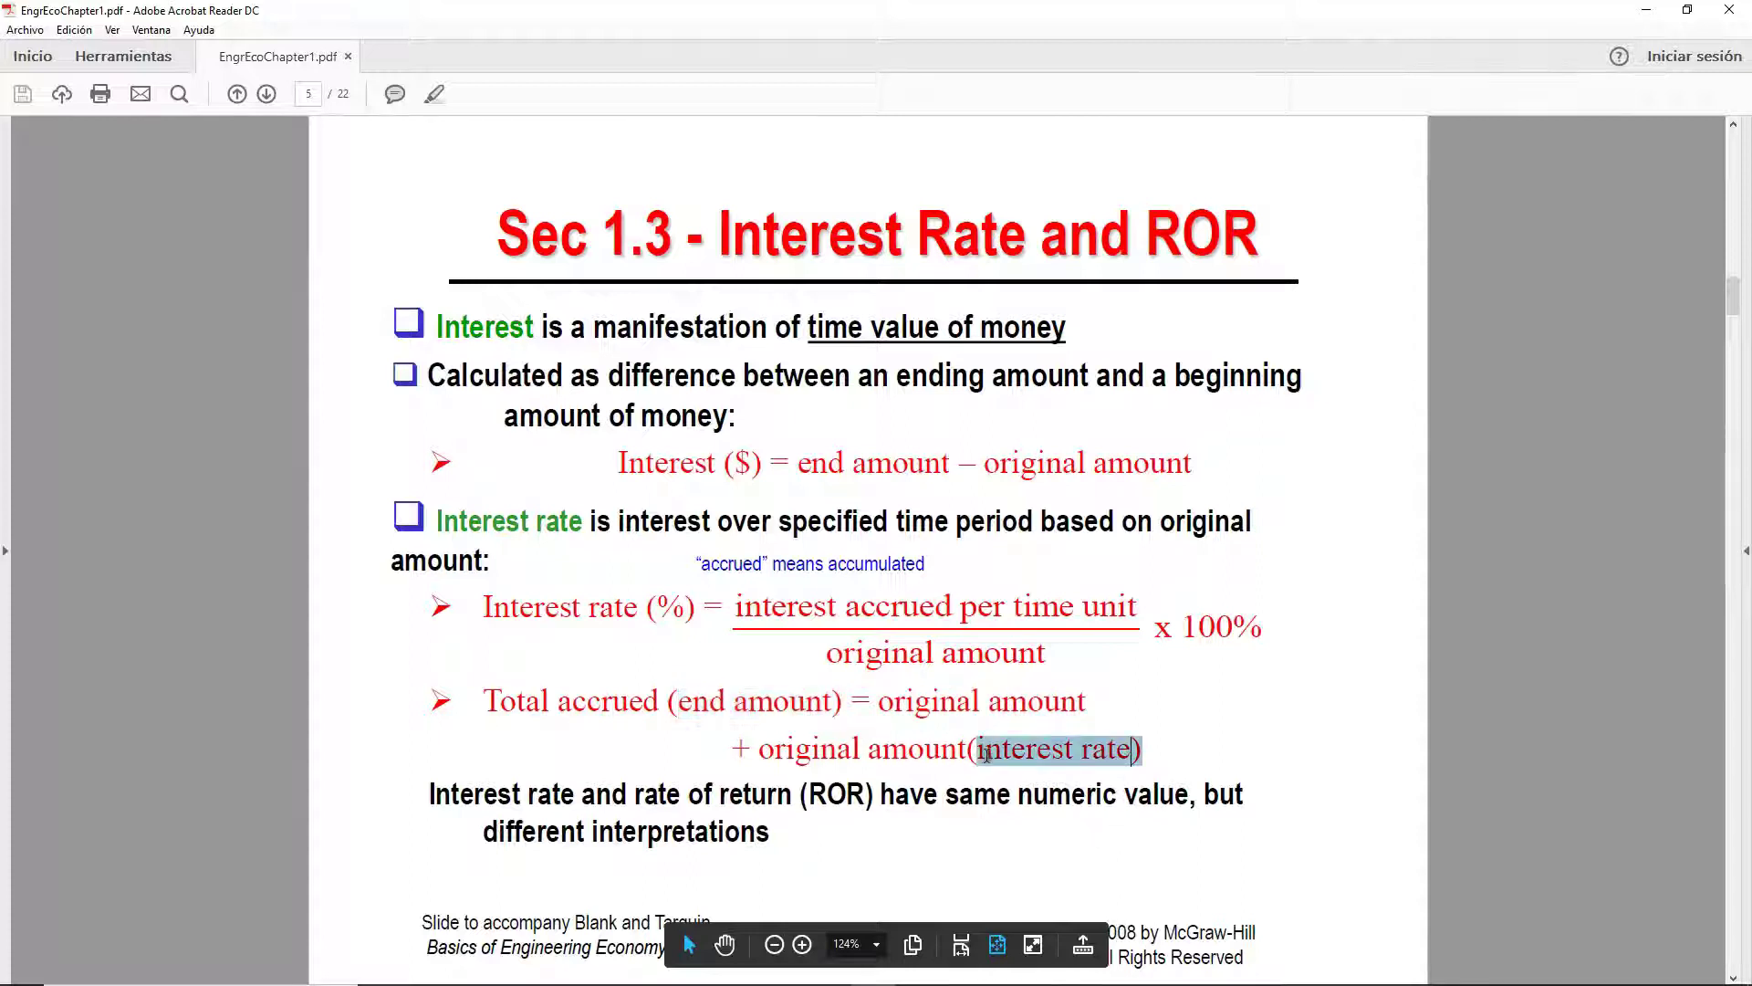
left_click_drag(484, 700, 837, 703)
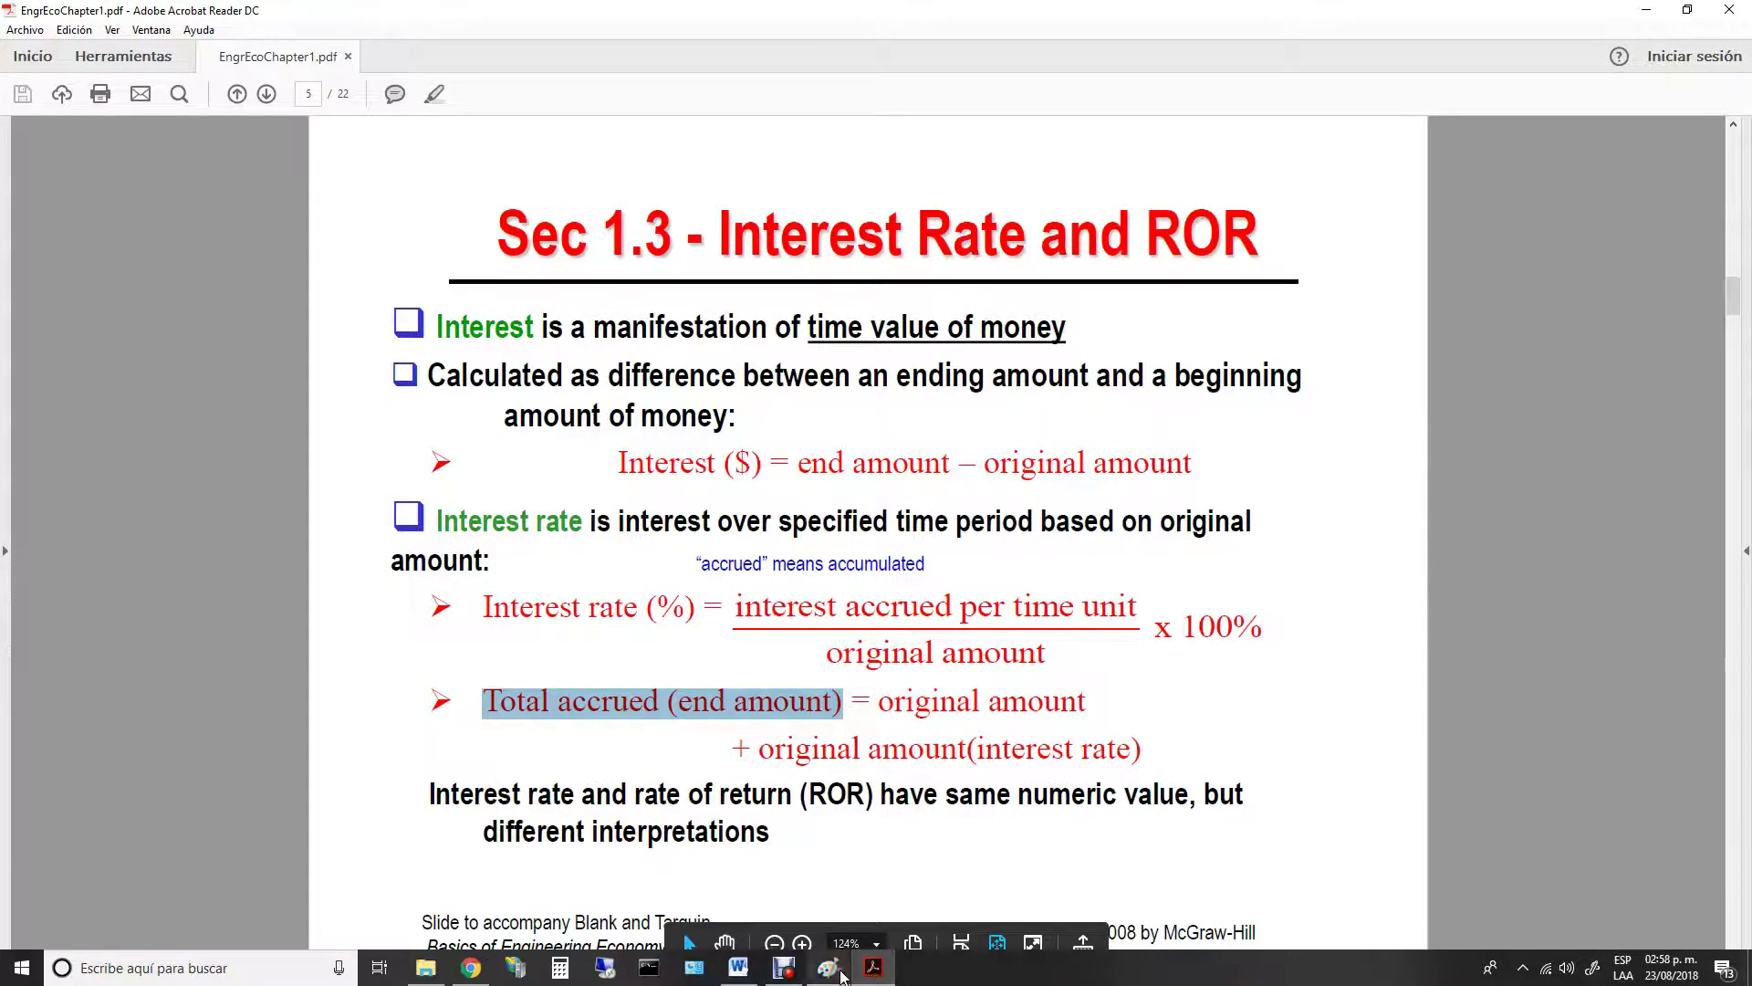
left_click(842, 973)
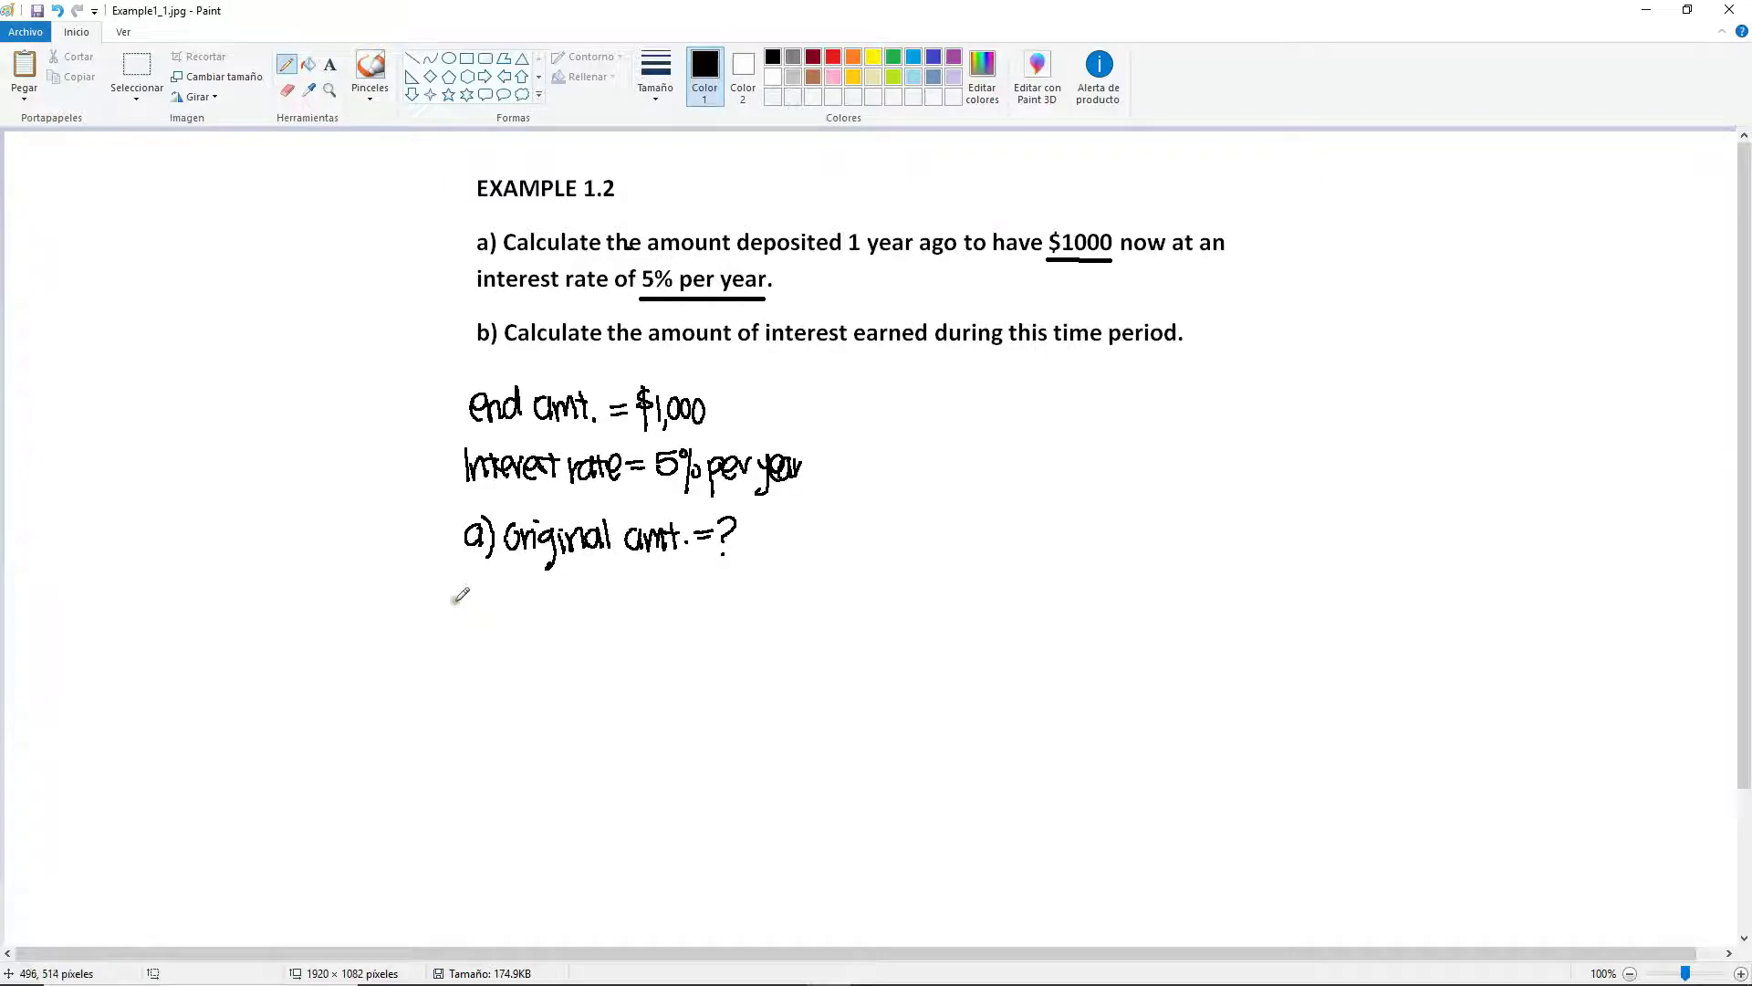
Handwrite "End amt. = Original amt. + Original amt.(IR)" below the a) line.
mouse_move(458, 604)
left_mouse_down()
mouse_move(463, 623)
mouse_move(518, 595)
mouse_move(613, 609)
left_mouse_up()
left_click(573, 624)
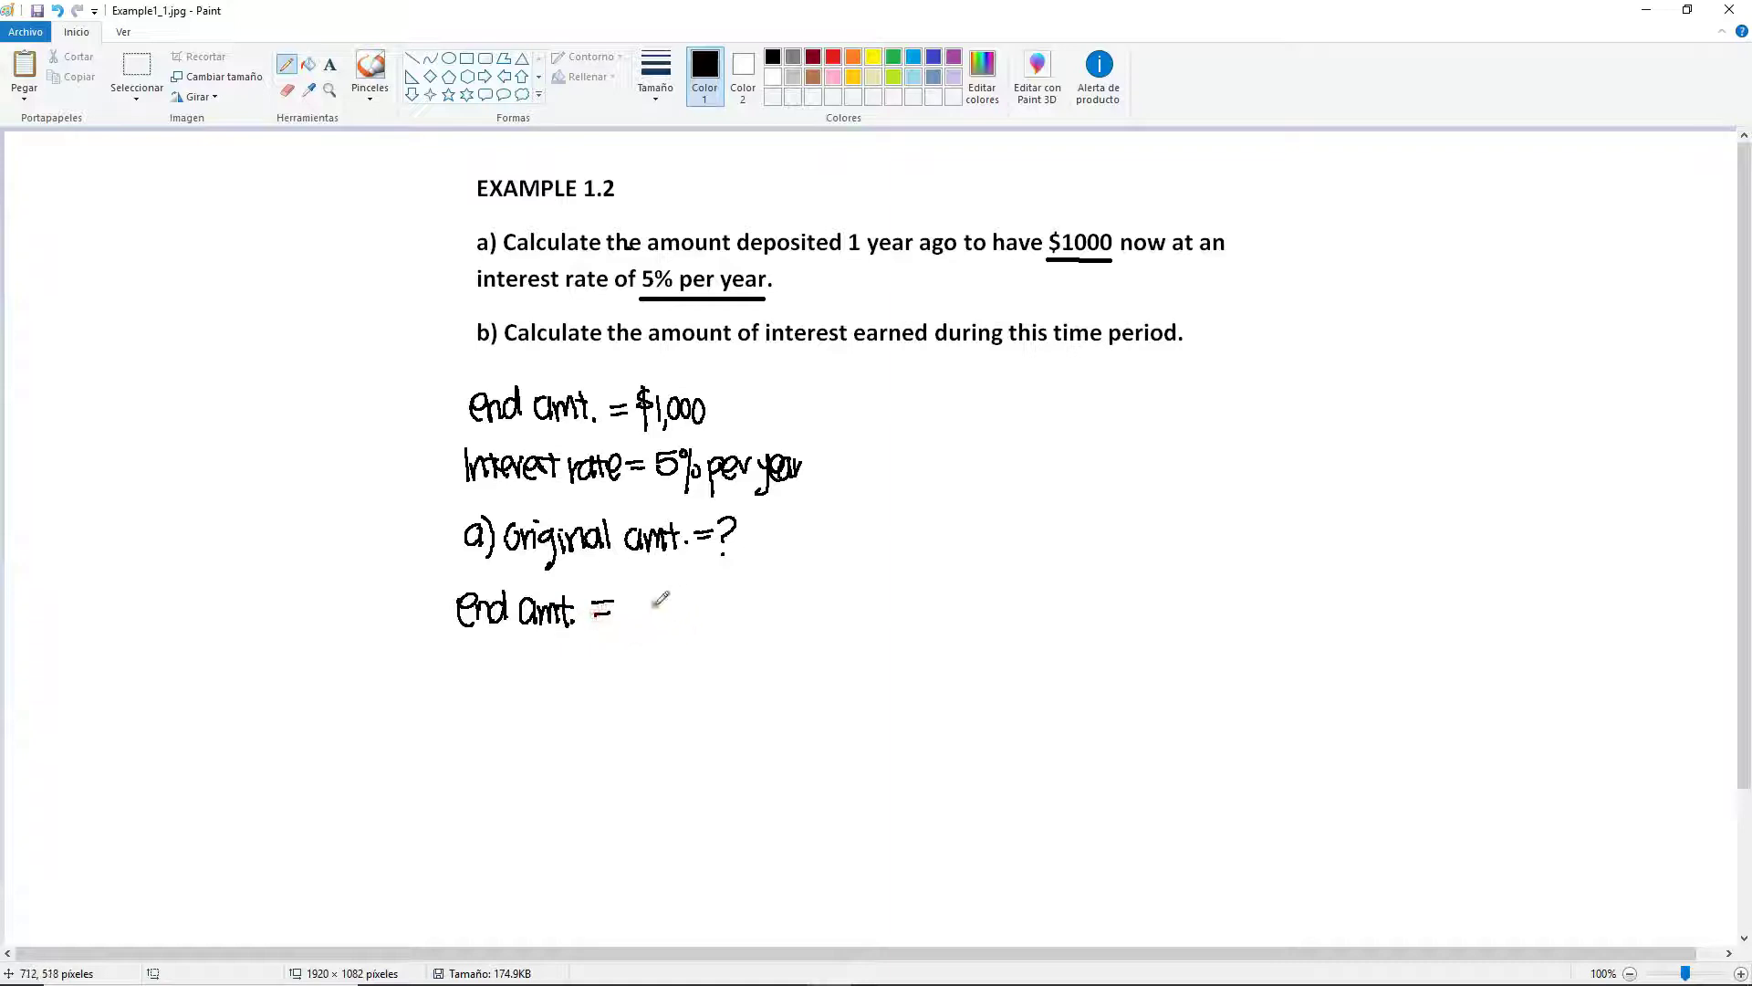
mouse_move(636, 603)
left_mouse_down()
mouse_move(720, 630)
mouse_move(769, 613)
mouse_move(801, 628)
mouse_move(807, 606)
mouse_move(847, 613)
mouse_move(834, 628)
mouse_move(896, 604)
mouse_move(913, 639)
mouse_move(987, 628)
mouse_move(999, 607)
mouse_move(1014, 628)
left_mouse_up()
left_click(809, 624)
mouse_move(1022, 598)
left_mouse_down()
mouse_move(1024, 628)
mouse_move(1031, 607)
mouse_move(1055, 629)
mouse_move(1083, 593)
left_mouse_up()
left_click(1040, 625)
left_click_drag(1063, 626, 1106, 633)
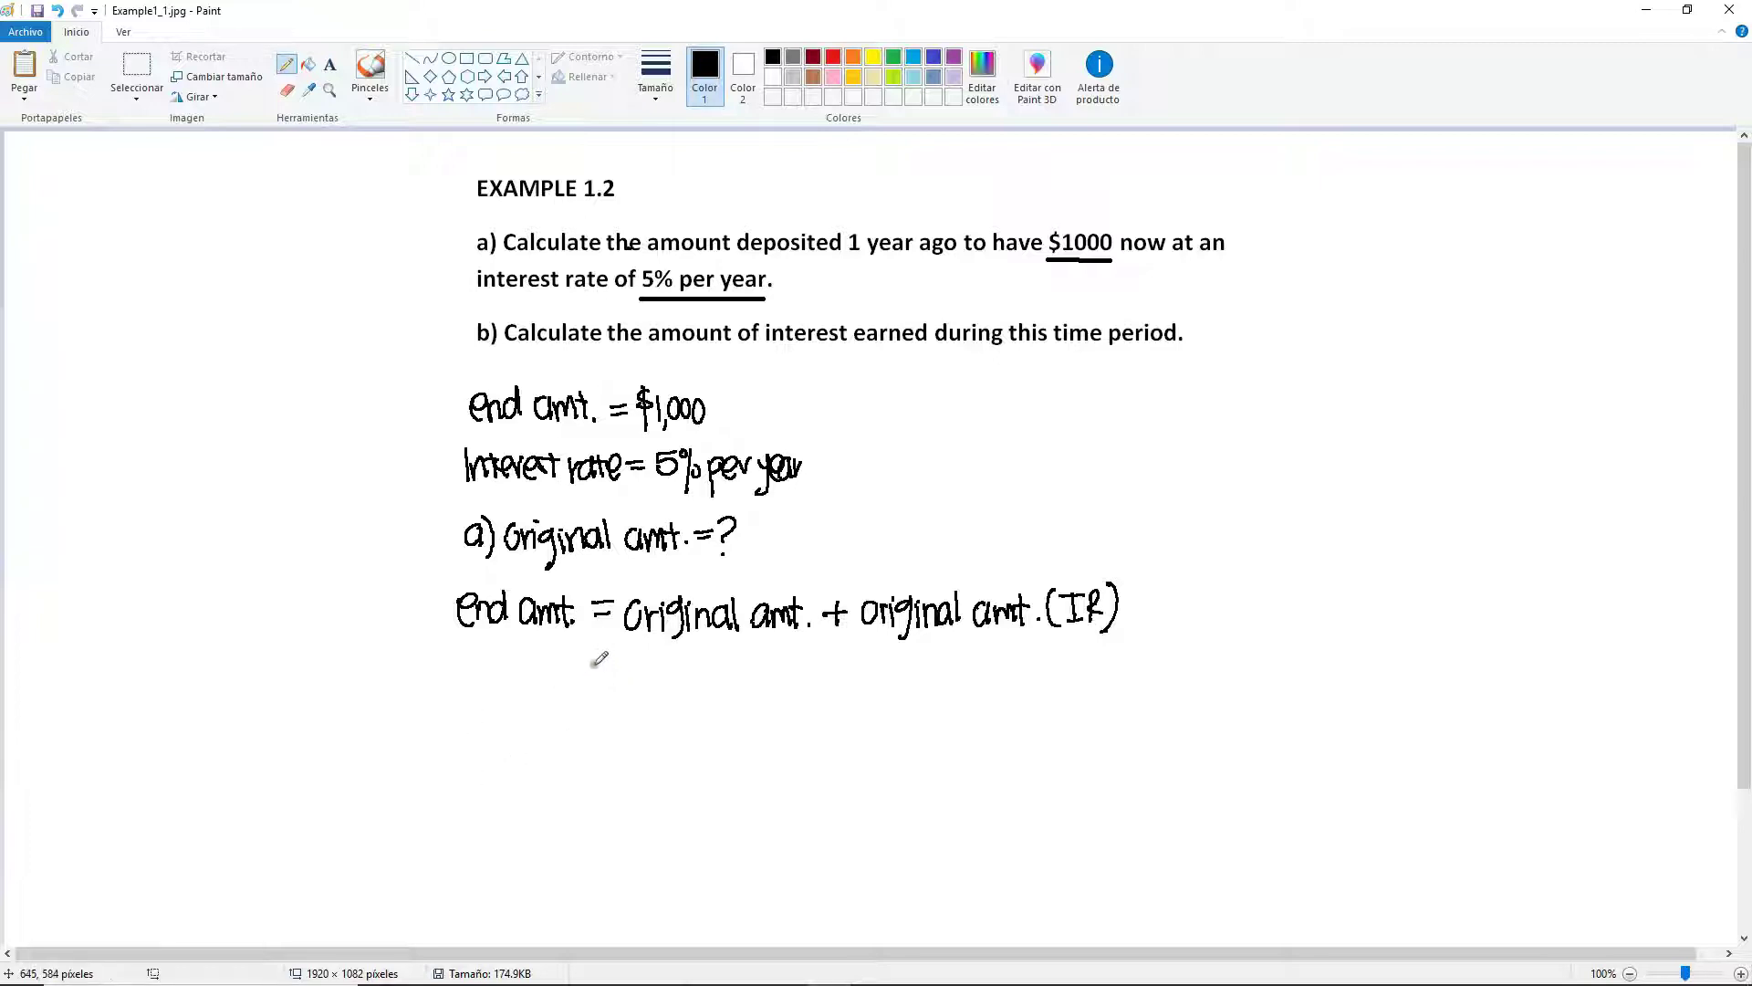
Write the factored form "= Original amt.(1+IR)" on the line underneath.
left_click_drag(577, 661, 601, 672)
mouse_move(610, 670)
left_mouse_down()
mouse_move(648, 683)
mouse_move(696, 666)
mouse_move(721, 687)
mouse_move(810, 672)
mouse_move(821, 694)
left_mouse_up()
left_click(797, 680)
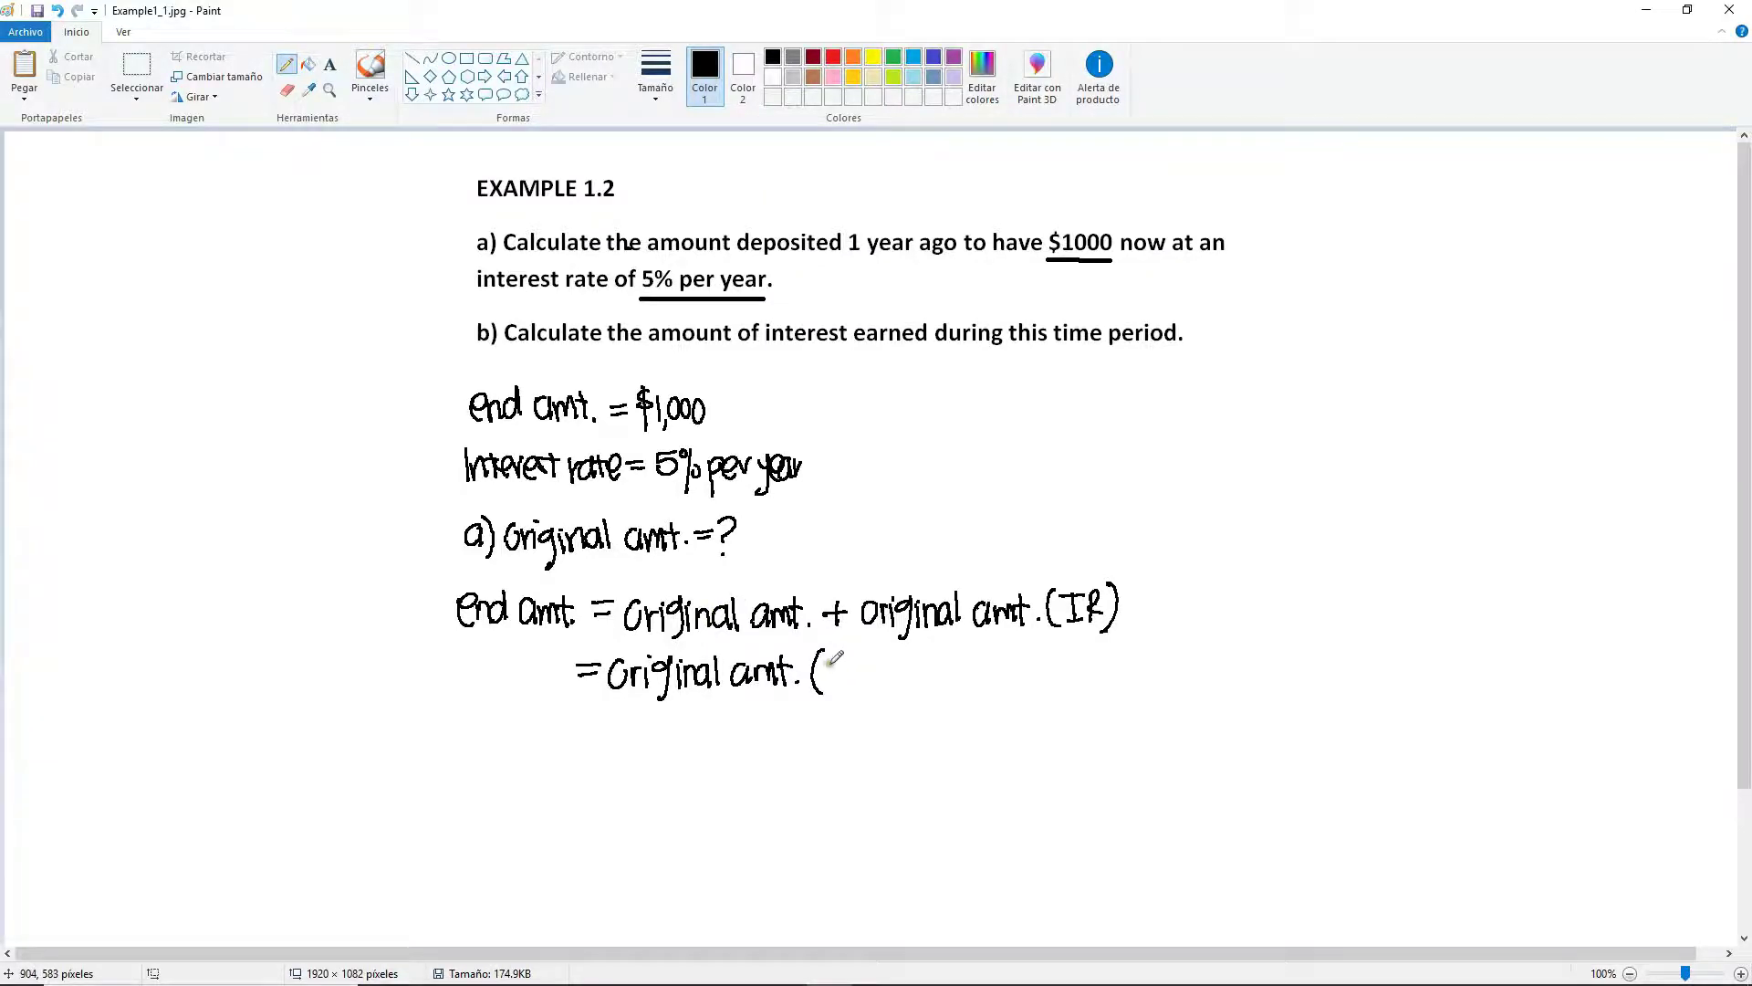
mouse_move(830, 664)
left_mouse_down()
mouse_move(832, 691)
mouse_move(873, 676)
left_mouse_up()
mouse_move(889, 662)
left_mouse_down()
mouse_move(890, 687)
mouse_move(900, 661)
left_mouse_up()
mouse_move(879, 685)
left_mouse_down()
mouse_move(916, 686)
mouse_move(918, 704)
left_mouse_up()
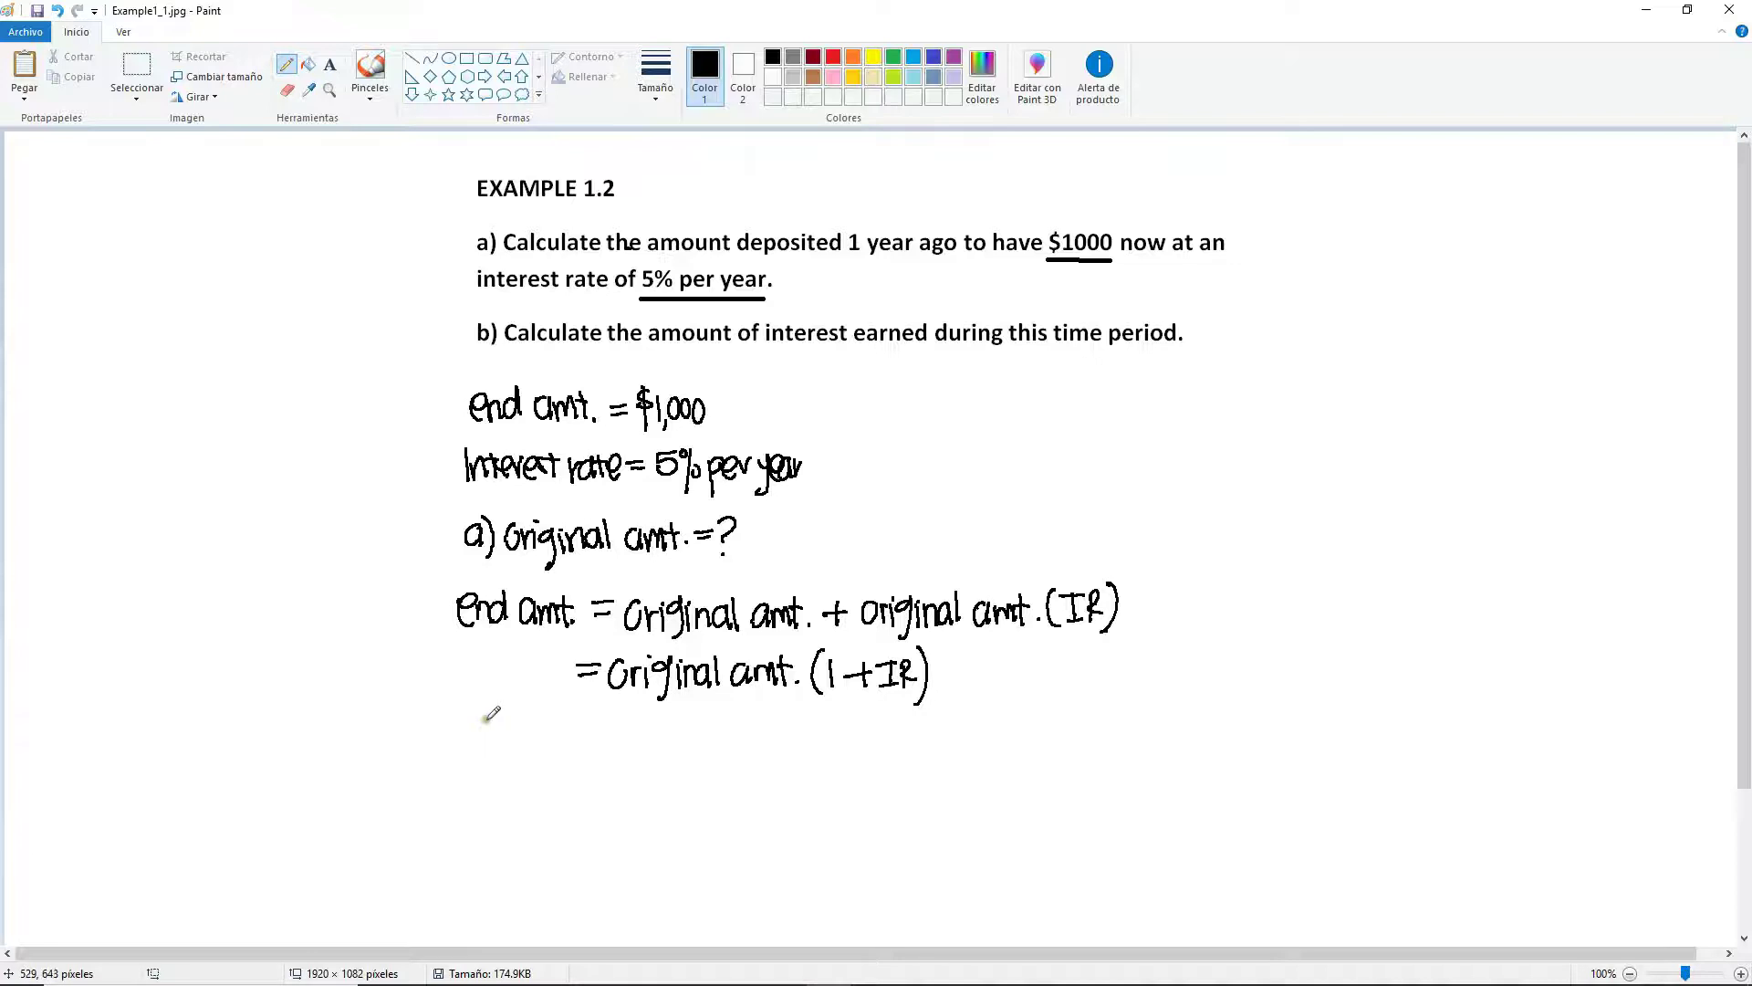
Handwrite "$1,000 = original amt.(1+0.05)" below the factored equation.
mouse_move(497, 716)
left_mouse_down()
mouse_move(490, 753)
mouse_move(532, 730)
mouse_move(659, 730)
mouse_move(685, 767)
mouse_move(685, 730)
mouse_move(821, 734)
left_mouse_up()
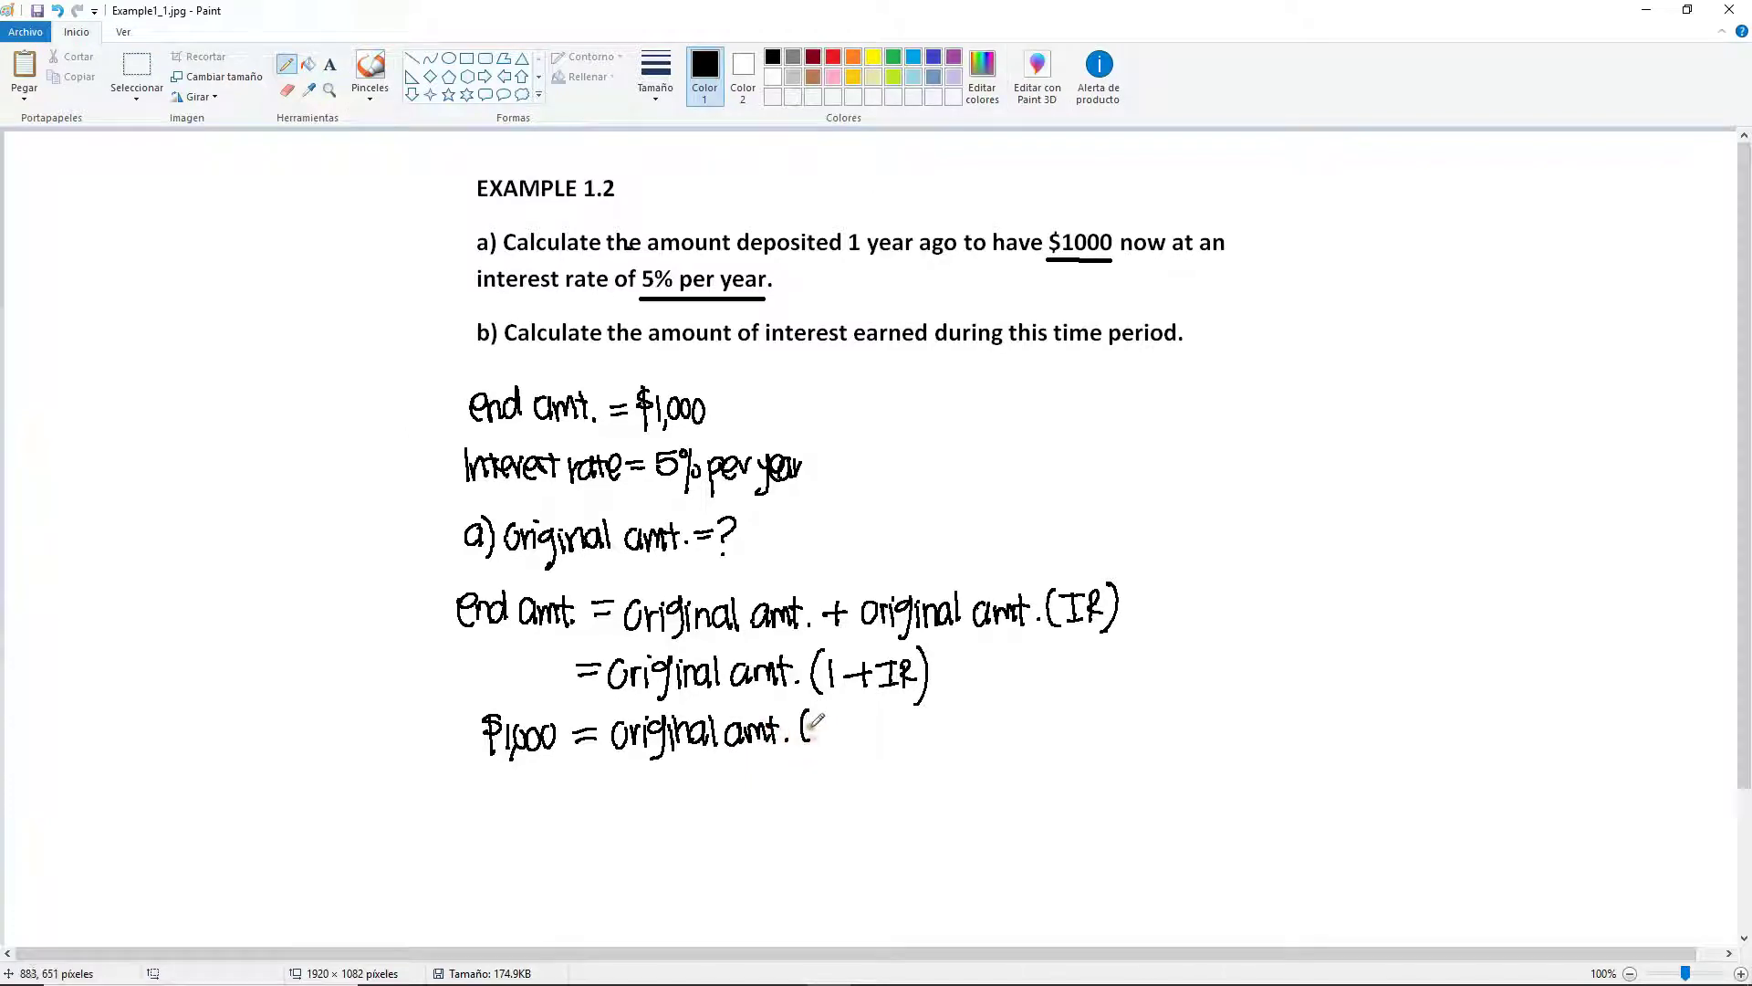
mouse_move(819, 717)
left_mouse_down()
mouse_move(818, 744)
mouse_move(860, 730)
mouse_move(845, 746)
left_mouse_up()
mouse_move(873, 727)
left_mouse_down()
mouse_move(882, 741)
mouse_move(874, 721)
mouse_move(932, 721)
mouse_move(915, 746)
mouse_move(932, 758)
left_mouse_up()
left_click(892, 743)
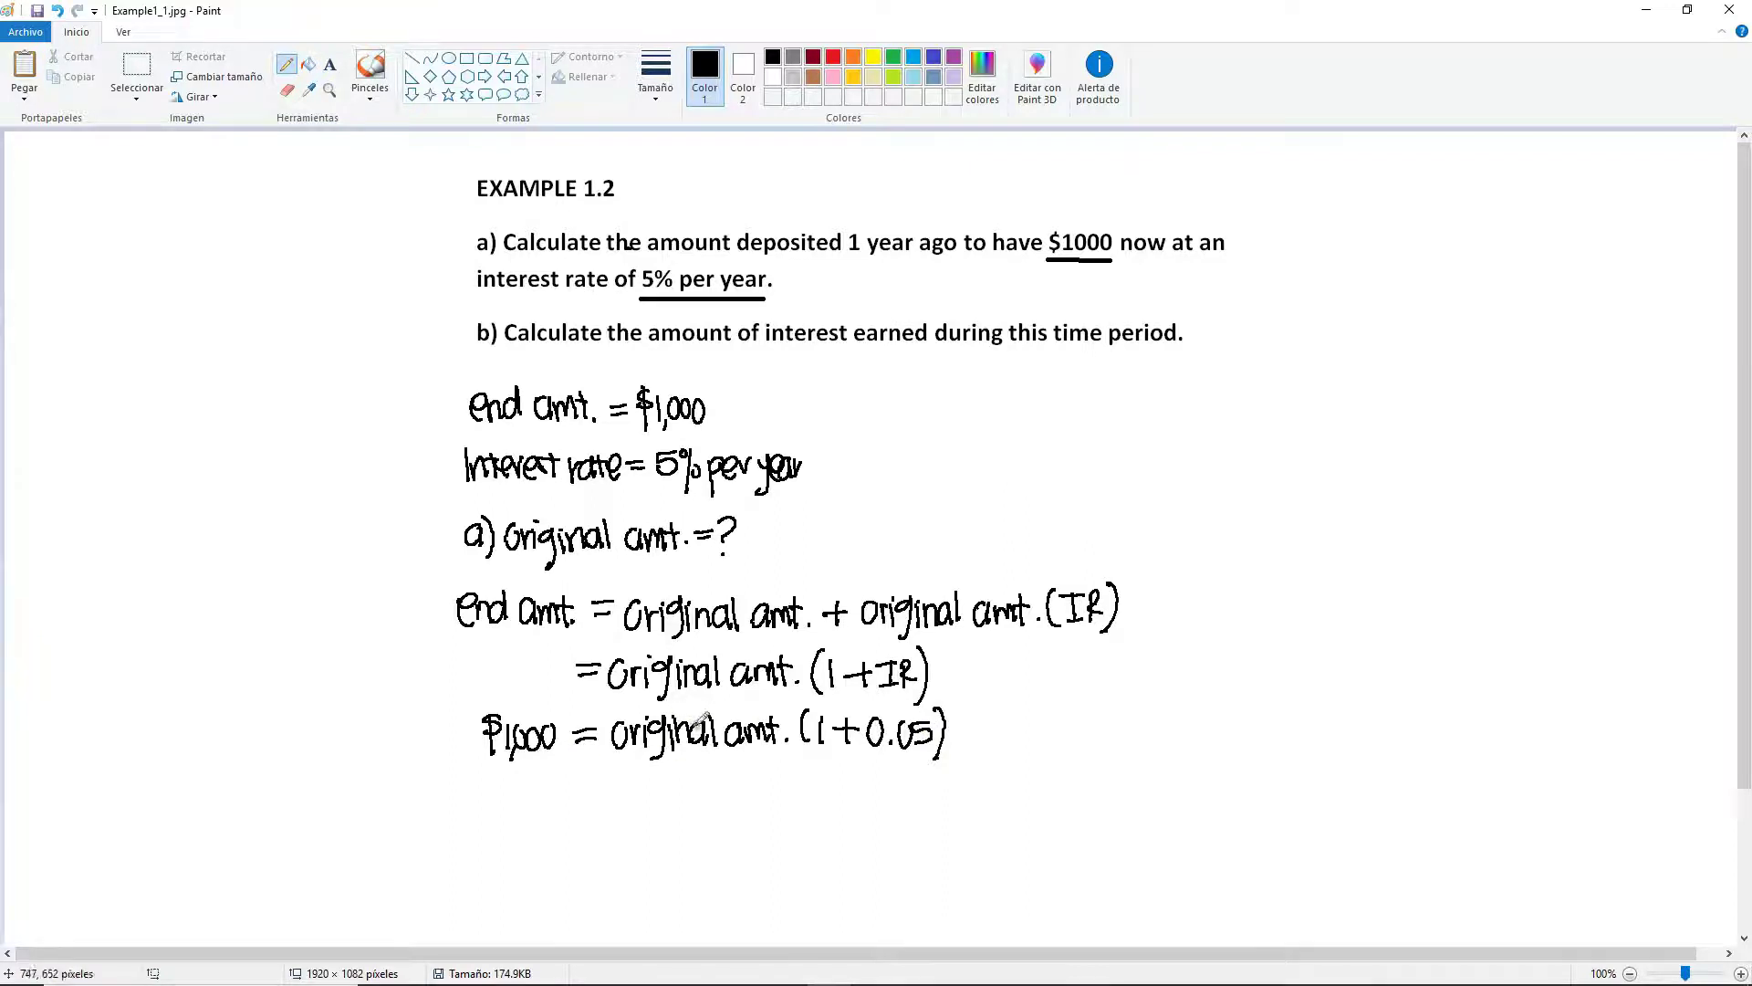
Handwrite "Original amt. = $1,000 / 1.05 = $952.38" on a new line.
mouse_move(497, 803)
left_mouse_down()
mouse_move(584, 825)
mouse_move(699, 789)
mouse_move(766, 802)
mouse_move(787, 781)
mouse_move(783, 795)
left_mouse_up()
left_click(660, 808)
left_click_drag(788, 783, 698, 829)
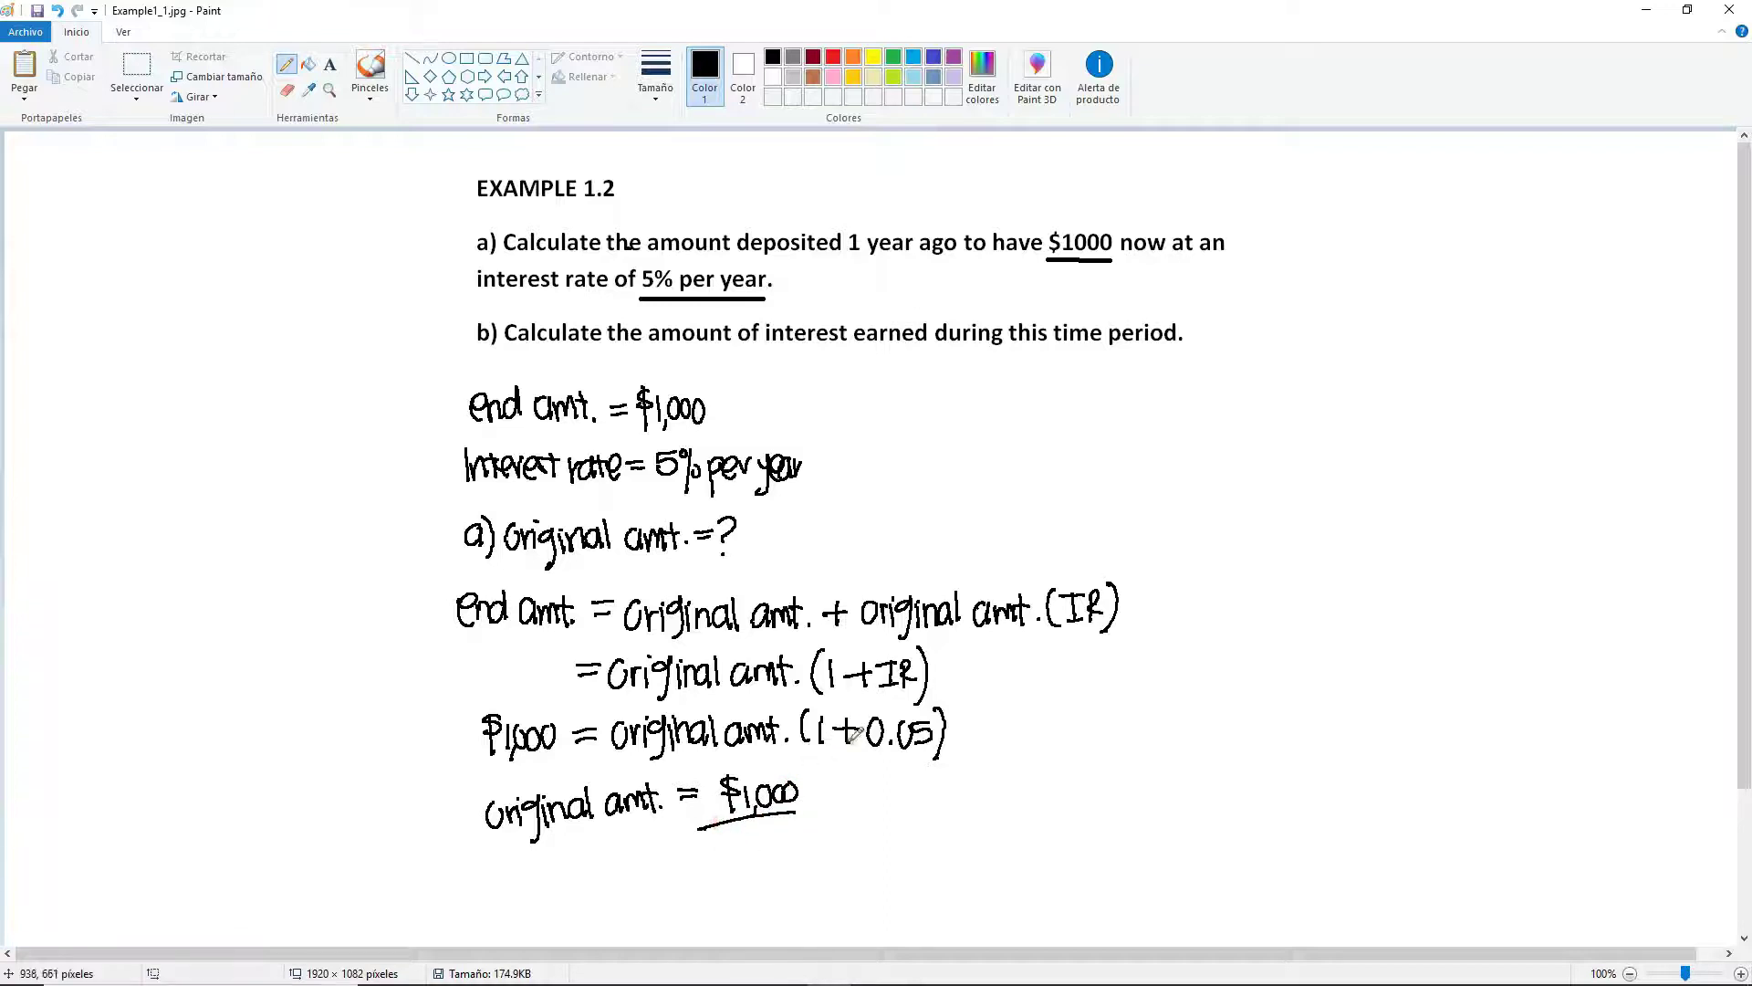
mouse_move(720, 838)
left_mouse_down()
mouse_move(718, 860)
mouse_move(824, 803)
mouse_move(861, 820)
mouse_move(913, 776)
mouse_move(934, 806)
mouse_move(973, 778)
left_mouse_up()
left_click(730, 859)
left_click(944, 802)
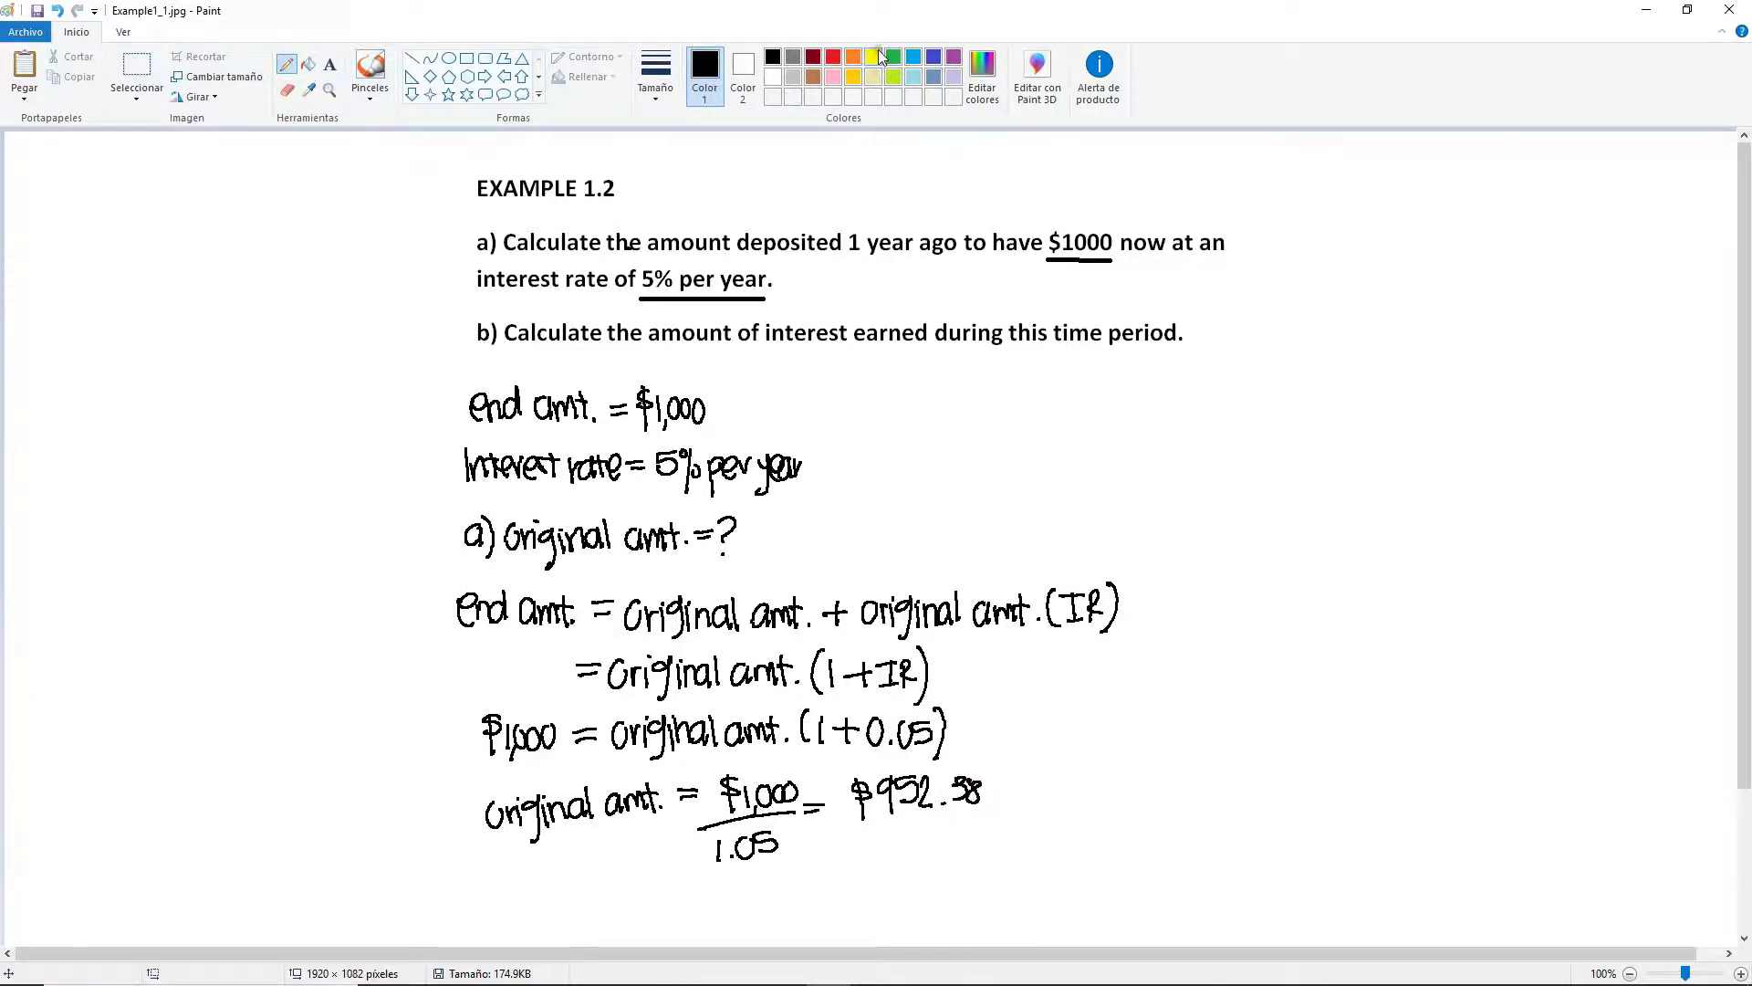
Draw a yellow box around the $952.38 answer, then restore black as the drawing colour.
left_click(881, 56)
mouse_move(984, 756)
left_mouse_down()
mouse_move(869, 769)
mouse_move(838, 826)
mouse_move(973, 818)
mouse_move(860, 830)
left_mouse_up()
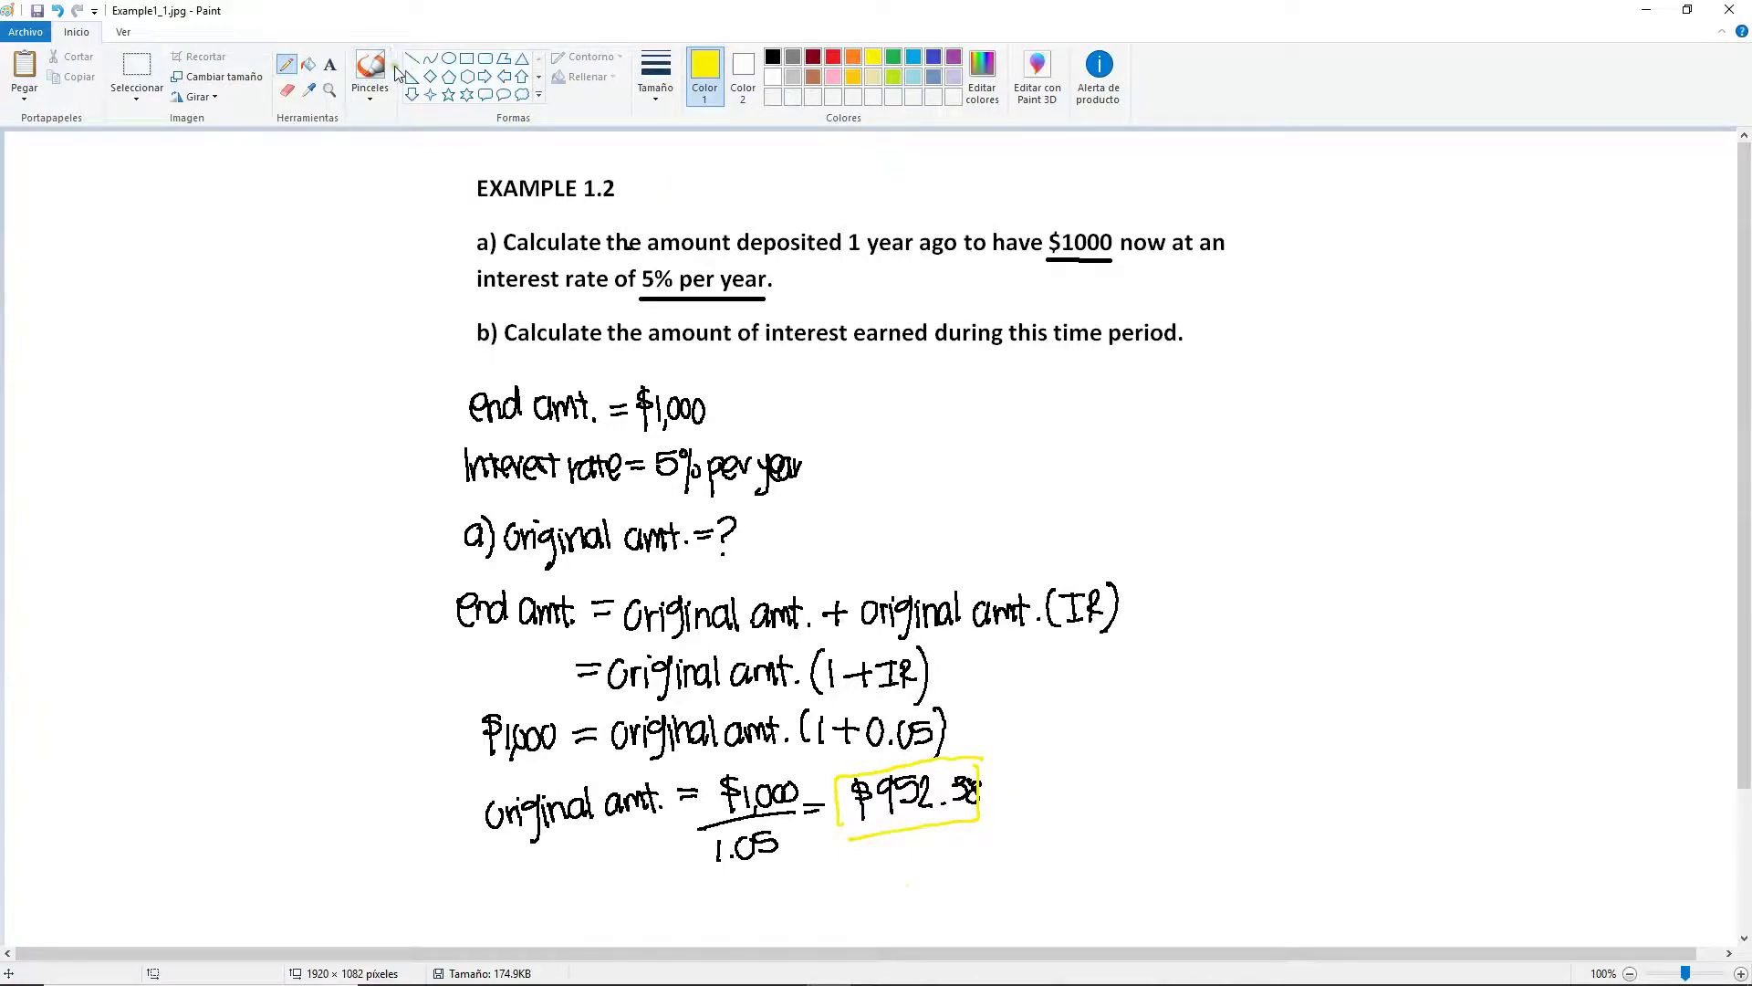
left_click(774, 57)
scroll(943, 564, "down", 3)
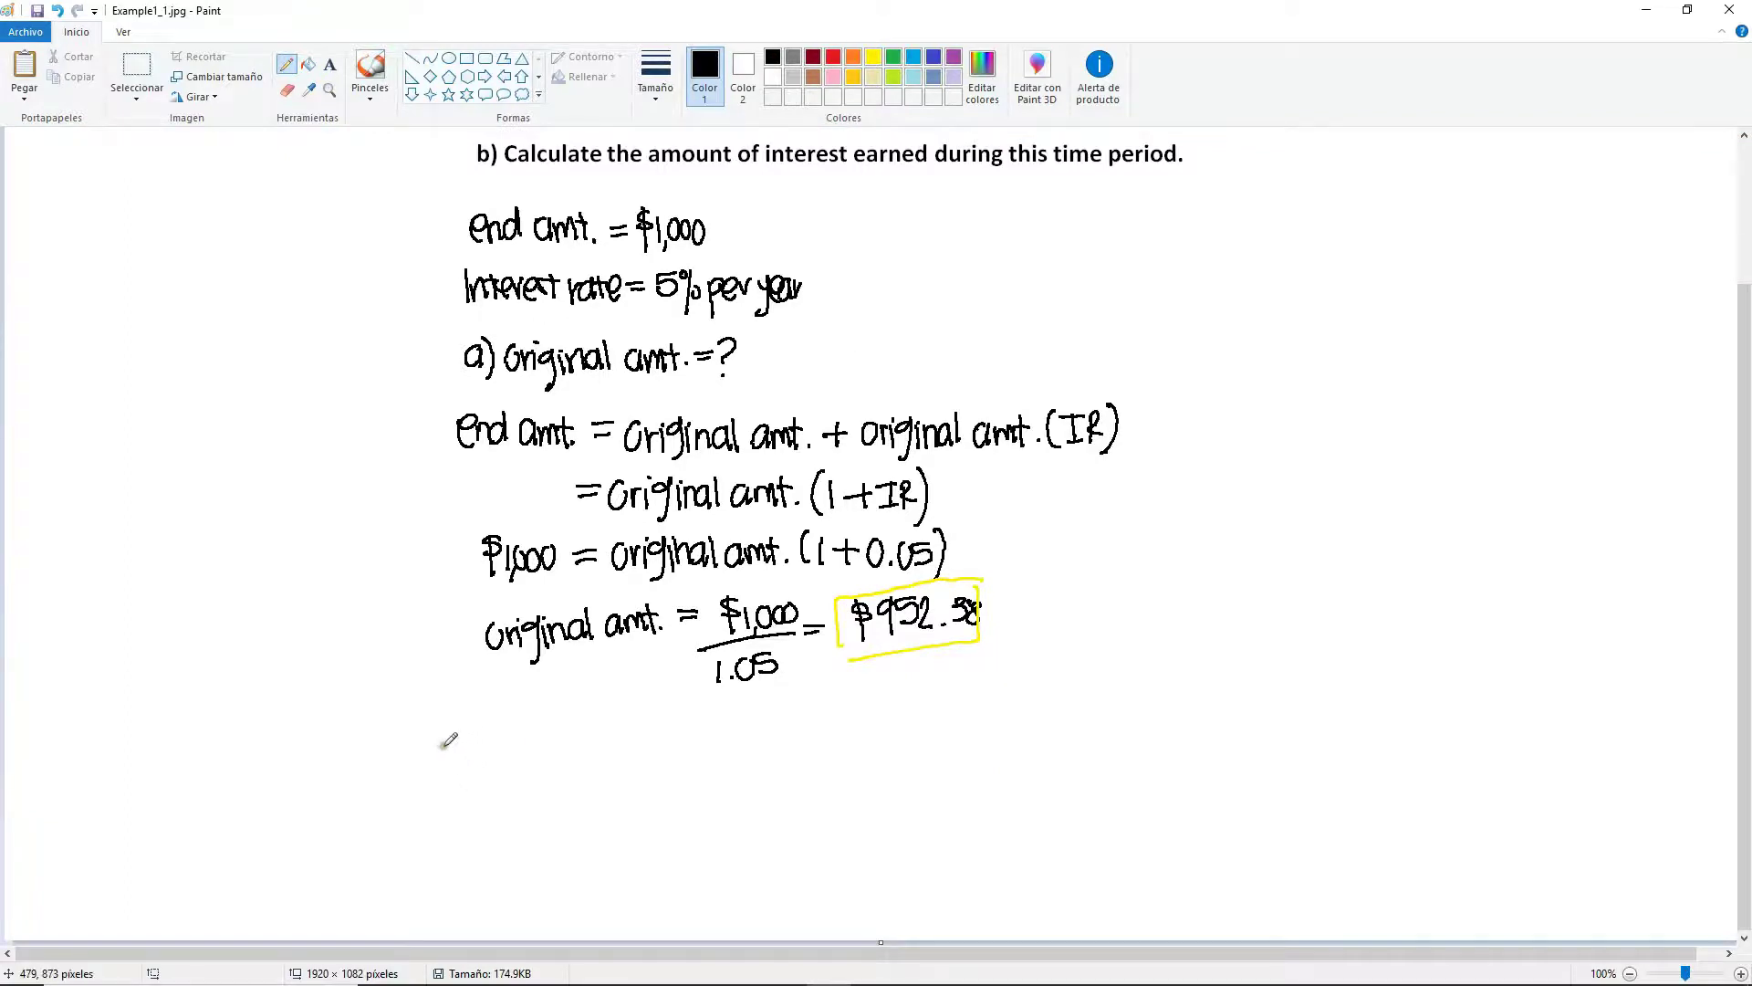
Handwrite "b) Interest ($) = ?" below the boxed answer, then bring up the PDF slide.
mouse_move(449, 735)
left_mouse_down()
mouse_move(468, 790)
mouse_move(519, 750)
mouse_move(527, 772)
mouse_move(551, 744)
mouse_move(573, 763)
mouse_move(626, 730)
mouse_move(629, 771)
mouse_move(666, 775)
mouse_move(699, 739)
mouse_move(715, 751)
left_mouse_up()
left_click(709, 763)
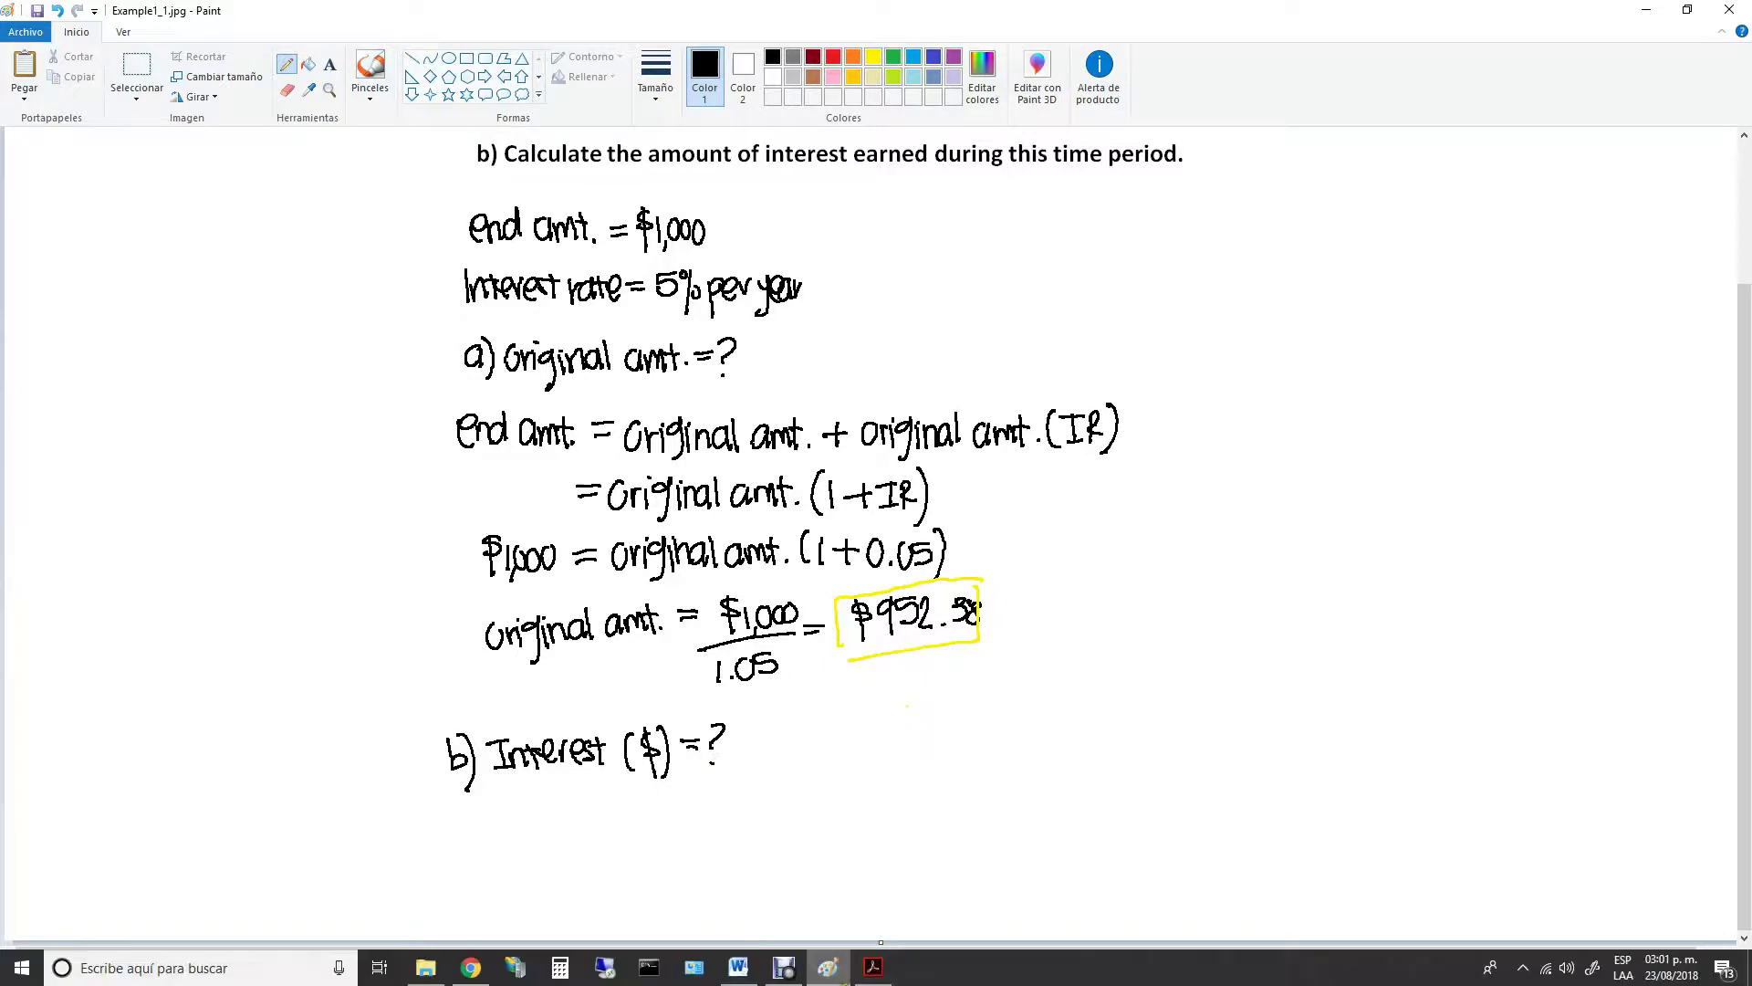
left_click(873, 968)
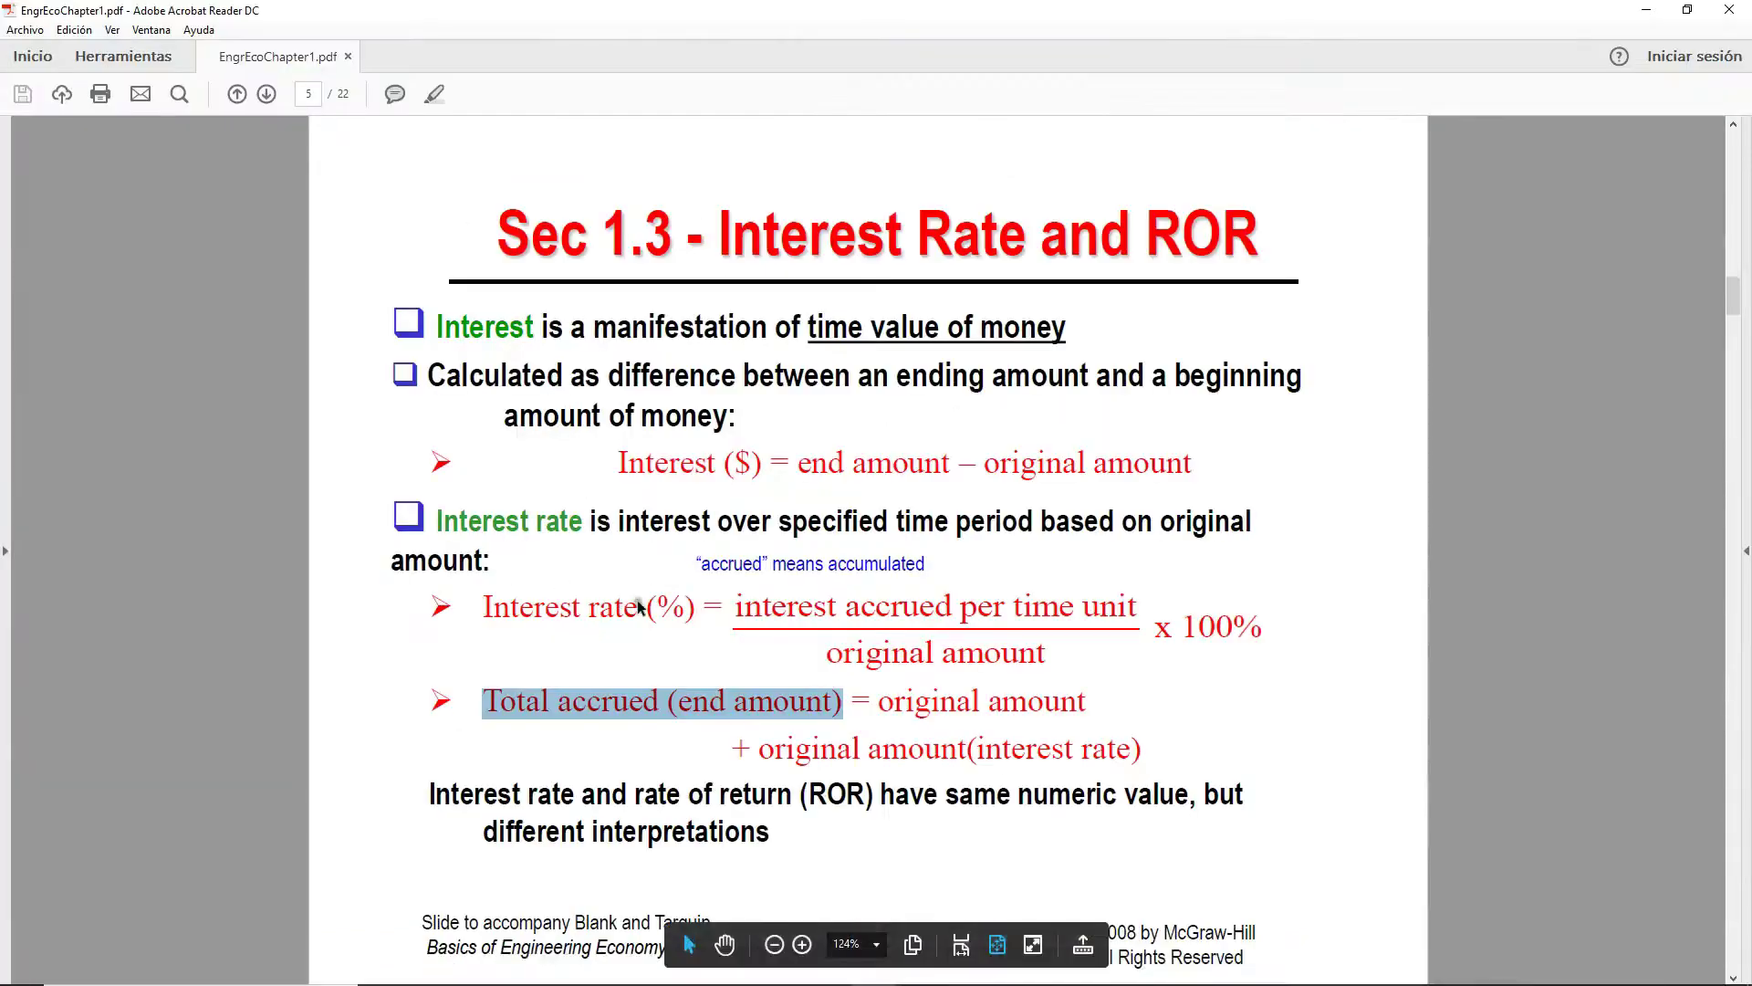
Highlight "Interest ($)" in the slide's formula, then return to the Paint notes.
left_click_drag(762, 460, 673, 461)
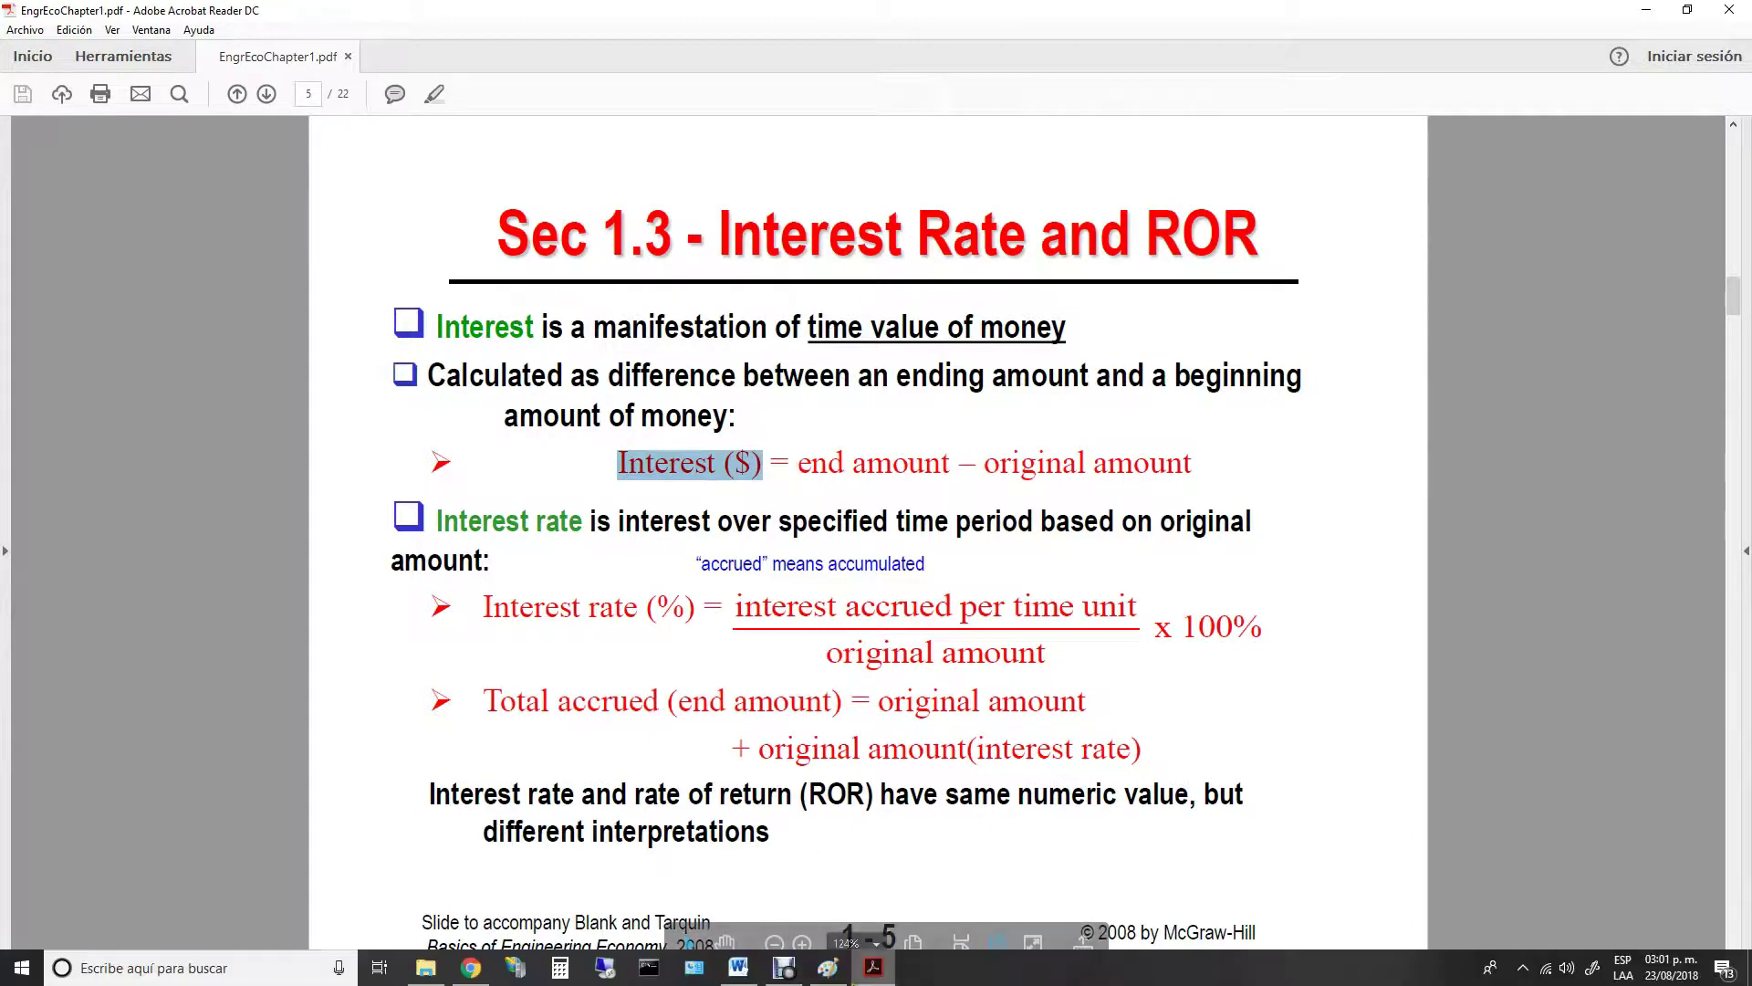
left_click(833, 973)
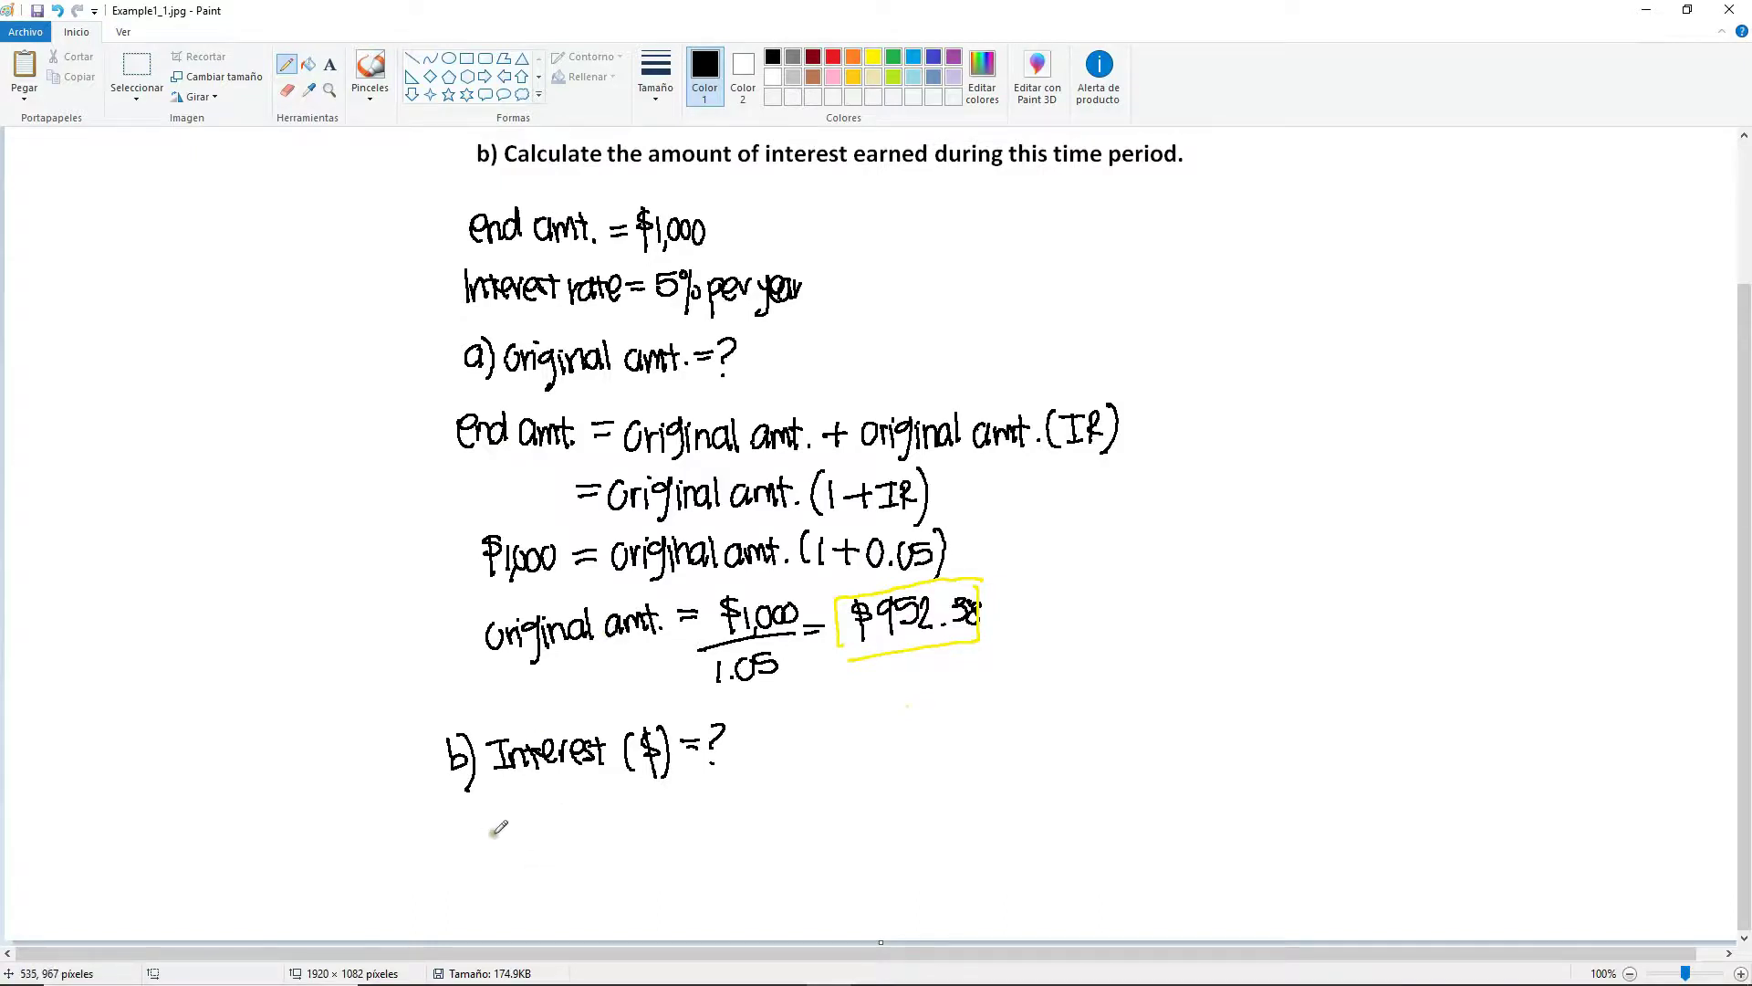
Handwrite 'Interest = end amt. − original amt.' on a new line.
mouse_move(468, 824)
left_mouse_down()
mouse_move(506, 813)
mouse_move(493, 838)
mouse_move(512, 813)
mouse_move(568, 838)
mouse_move(602, 818)
mouse_move(716, 830)
mouse_move(960, 808)
left_mouse_up()
left_click(742, 830)
left_click(966, 826)
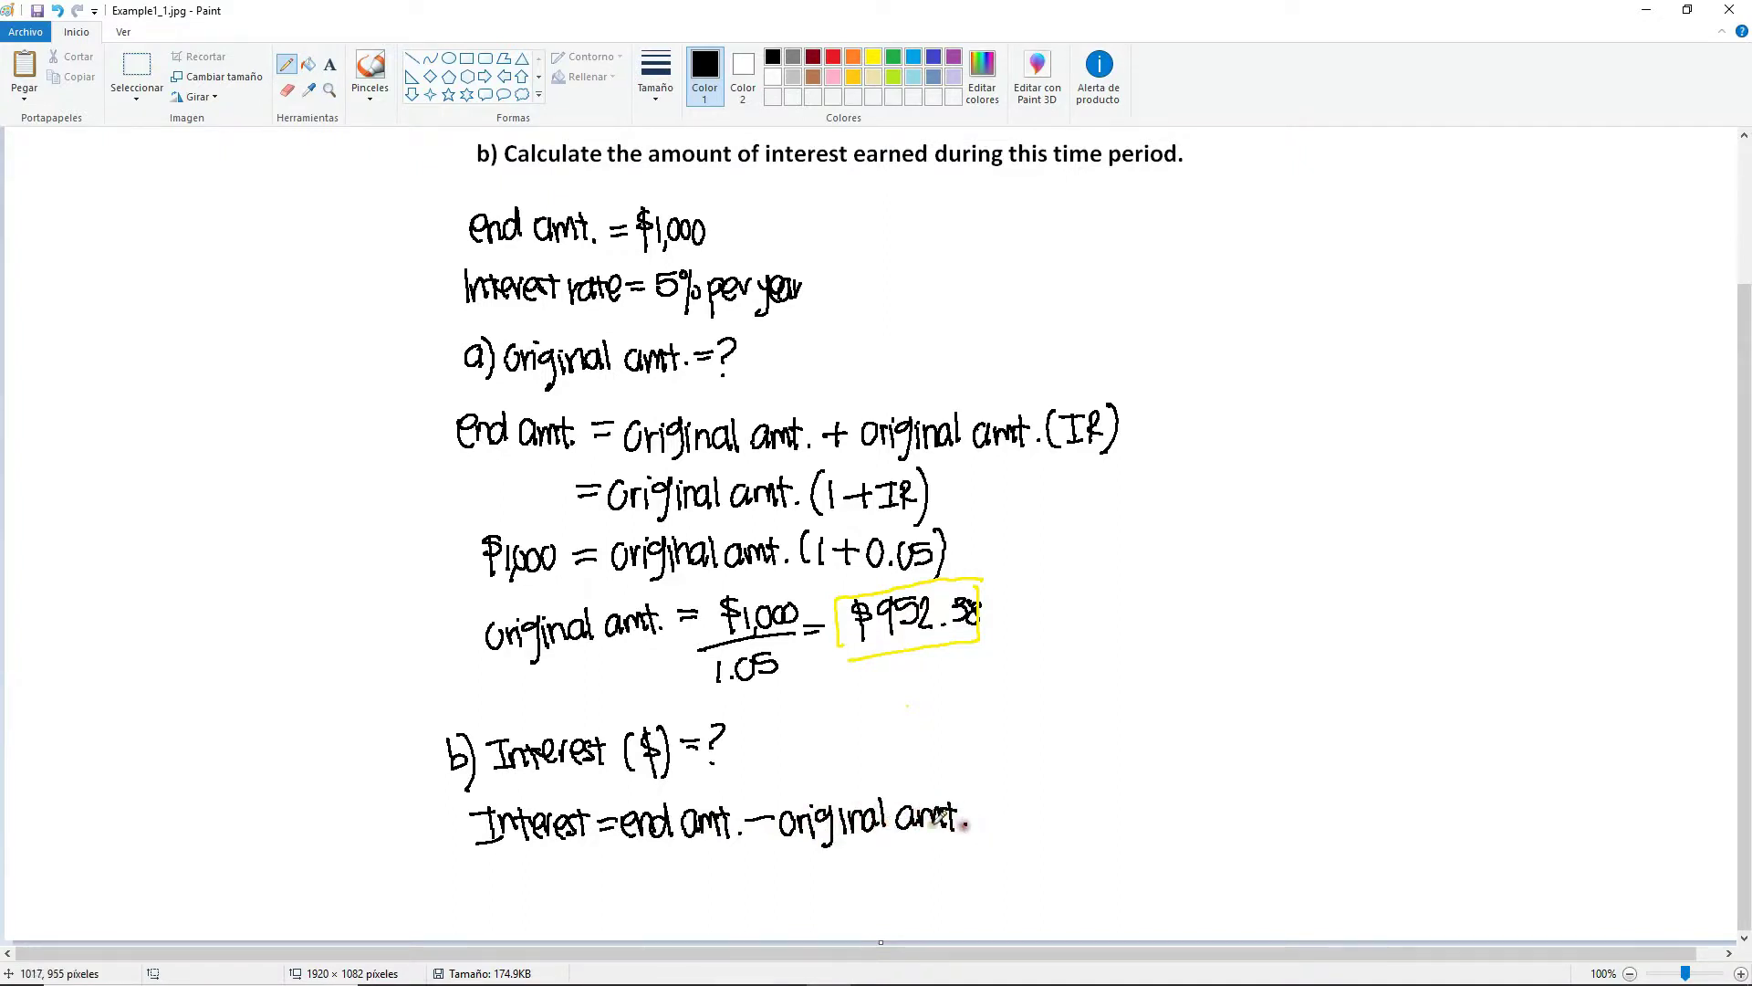
Write '= $1,000 − $952.38 = $47.62' on the next line.
left_click_drag(585, 875, 601, 875)
left_click_drag(586, 883, 684, 882)
mouse_move(693, 863)
left_mouse_down()
mouse_move(695, 882)
mouse_move(735, 868)
mouse_move(757, 899)
mouse_move(787, 868)
mouse_move(789, 888)
mouse_move(902, 871)
left_mouse_up()
left_click(830, 879)
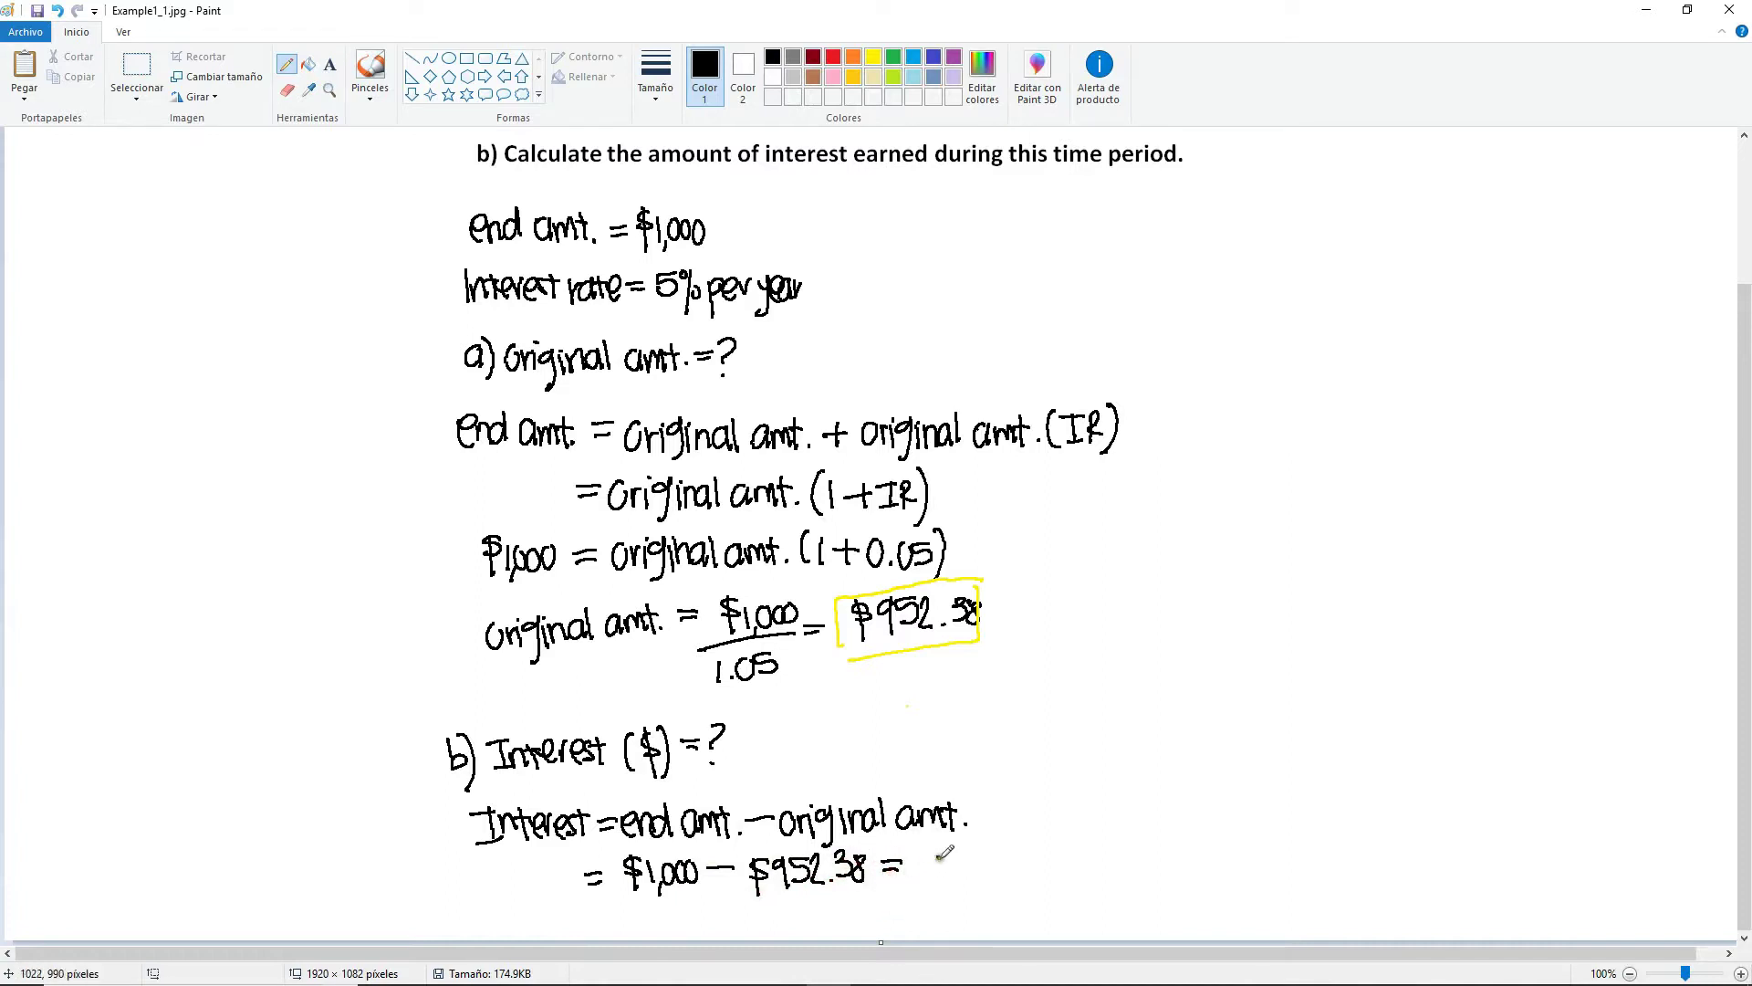
left_click_drag(945, 850, 935, 890)
mouse_move(956, 849)
left_mouse_down()
mouse_move(949, 872)
mouse_move(969, 868)
left_mouse_up()
mouse_move(964, 850)
left_mouse_down()
mouse_move(966, 883)
mouse_move(1040, 883)
left_mouse_up()
left_click(996, 878)
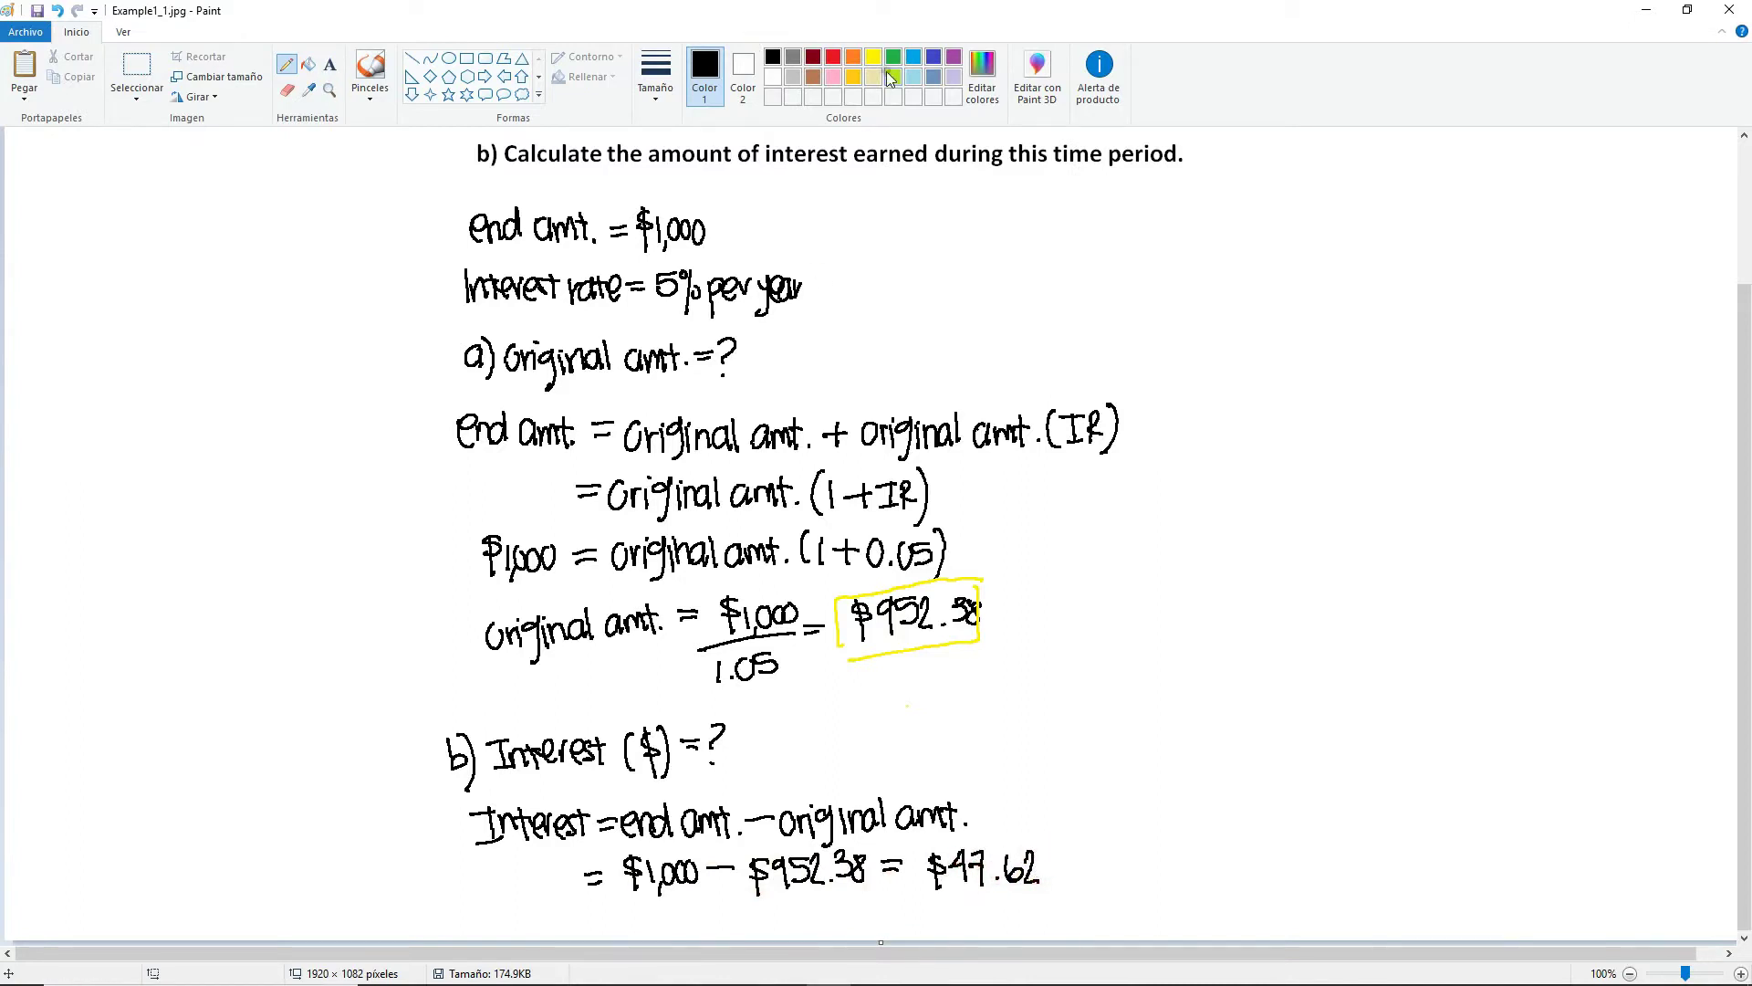
Draw a yellow box around the $47.62 answer.
left_click(873, 57)
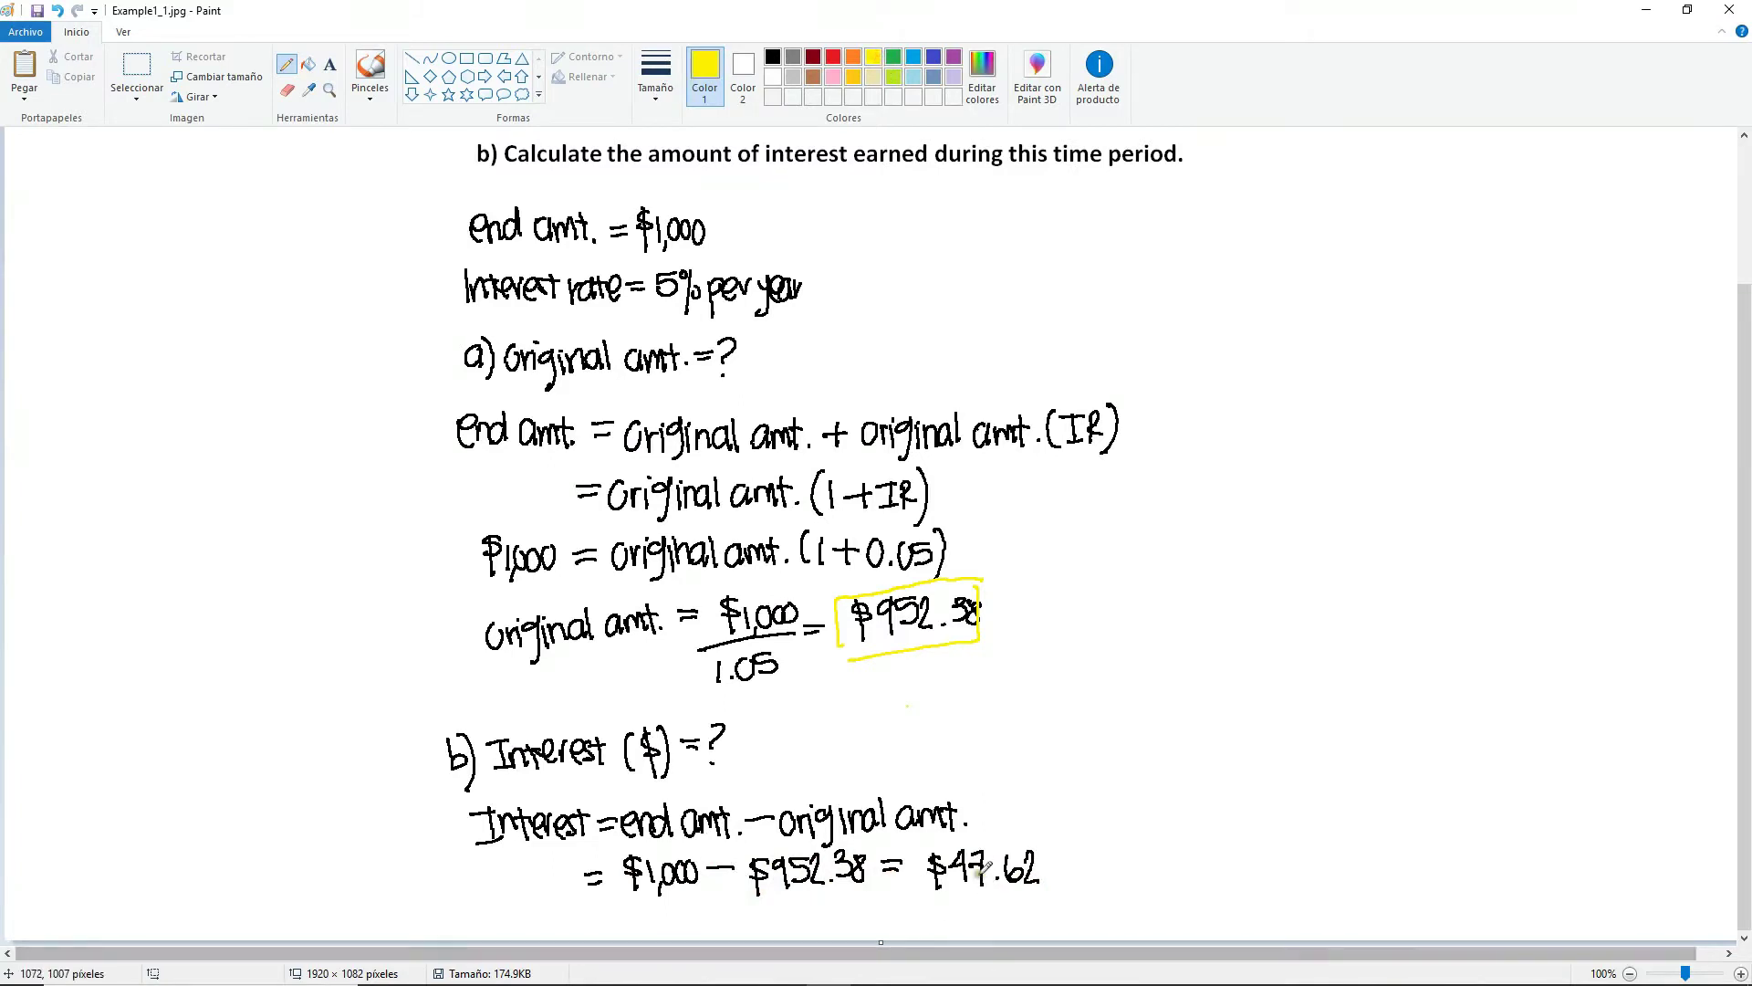
mouse_move(1040, 834)
left_mouse_down()
mouse_move(992, 837)
mouse_move(923, 884)
left_mouse_up()
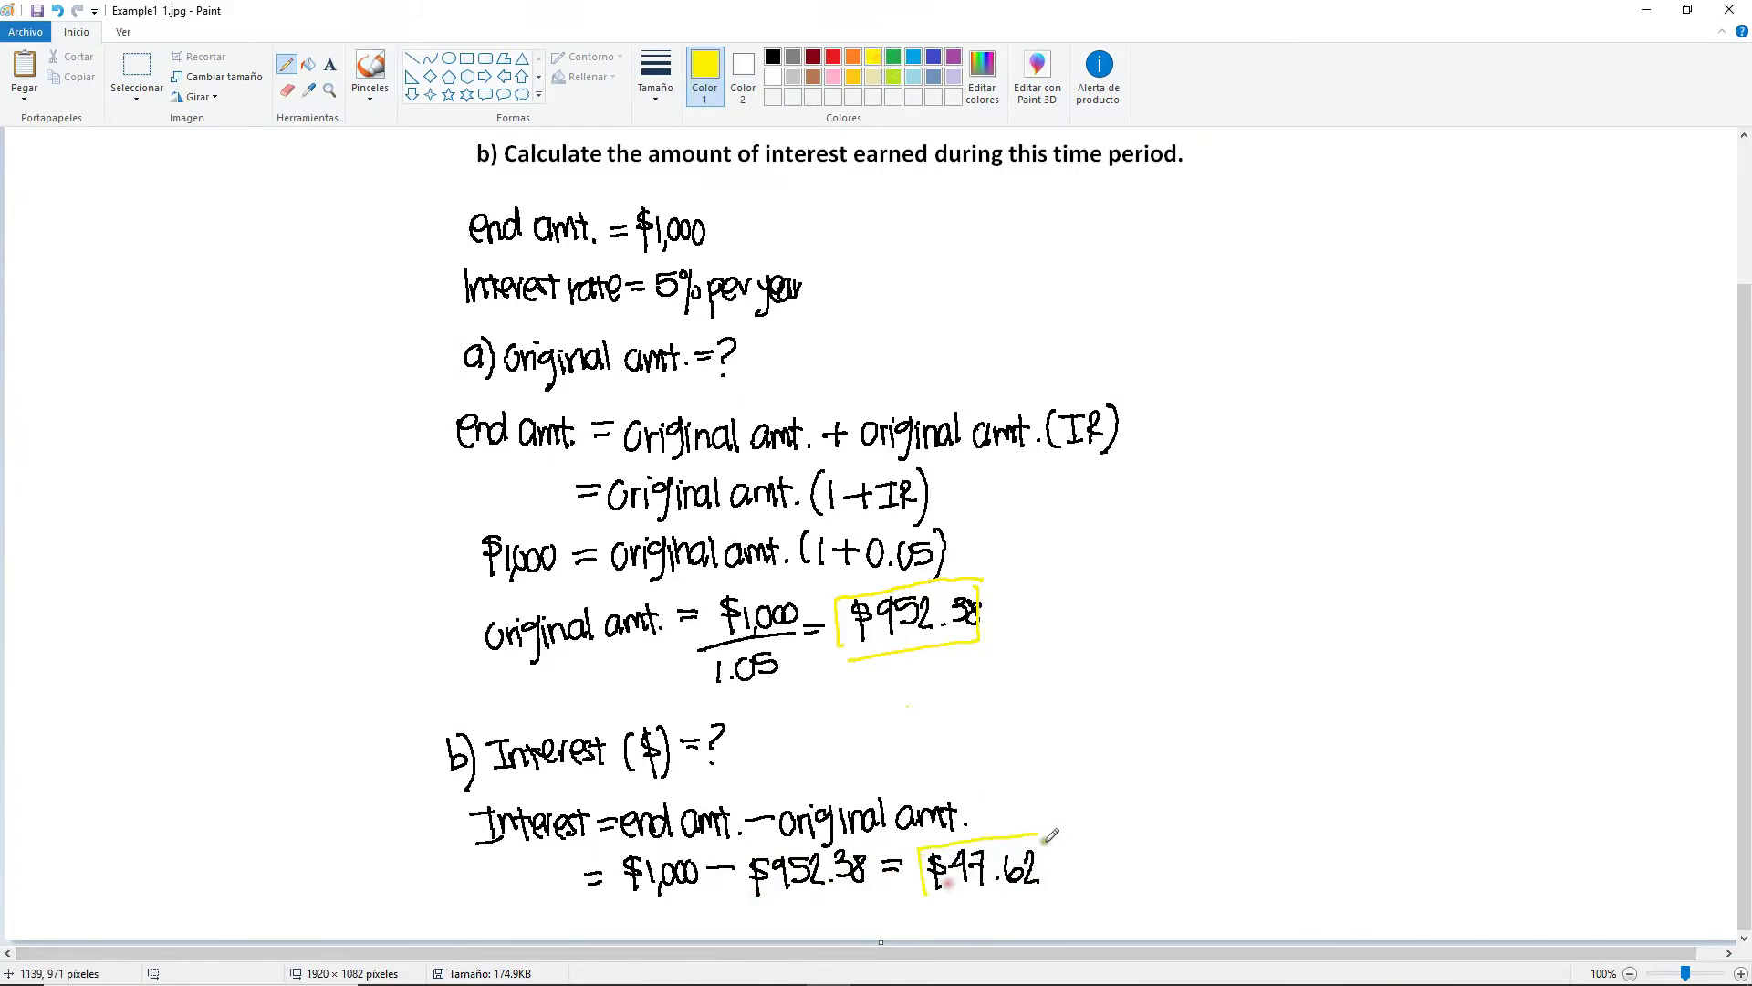
mouse_move(1040, 832)
left_mouse_down()
mouse_move(1058, 904)
mouse_move(948, 896)
left_mouse_up()
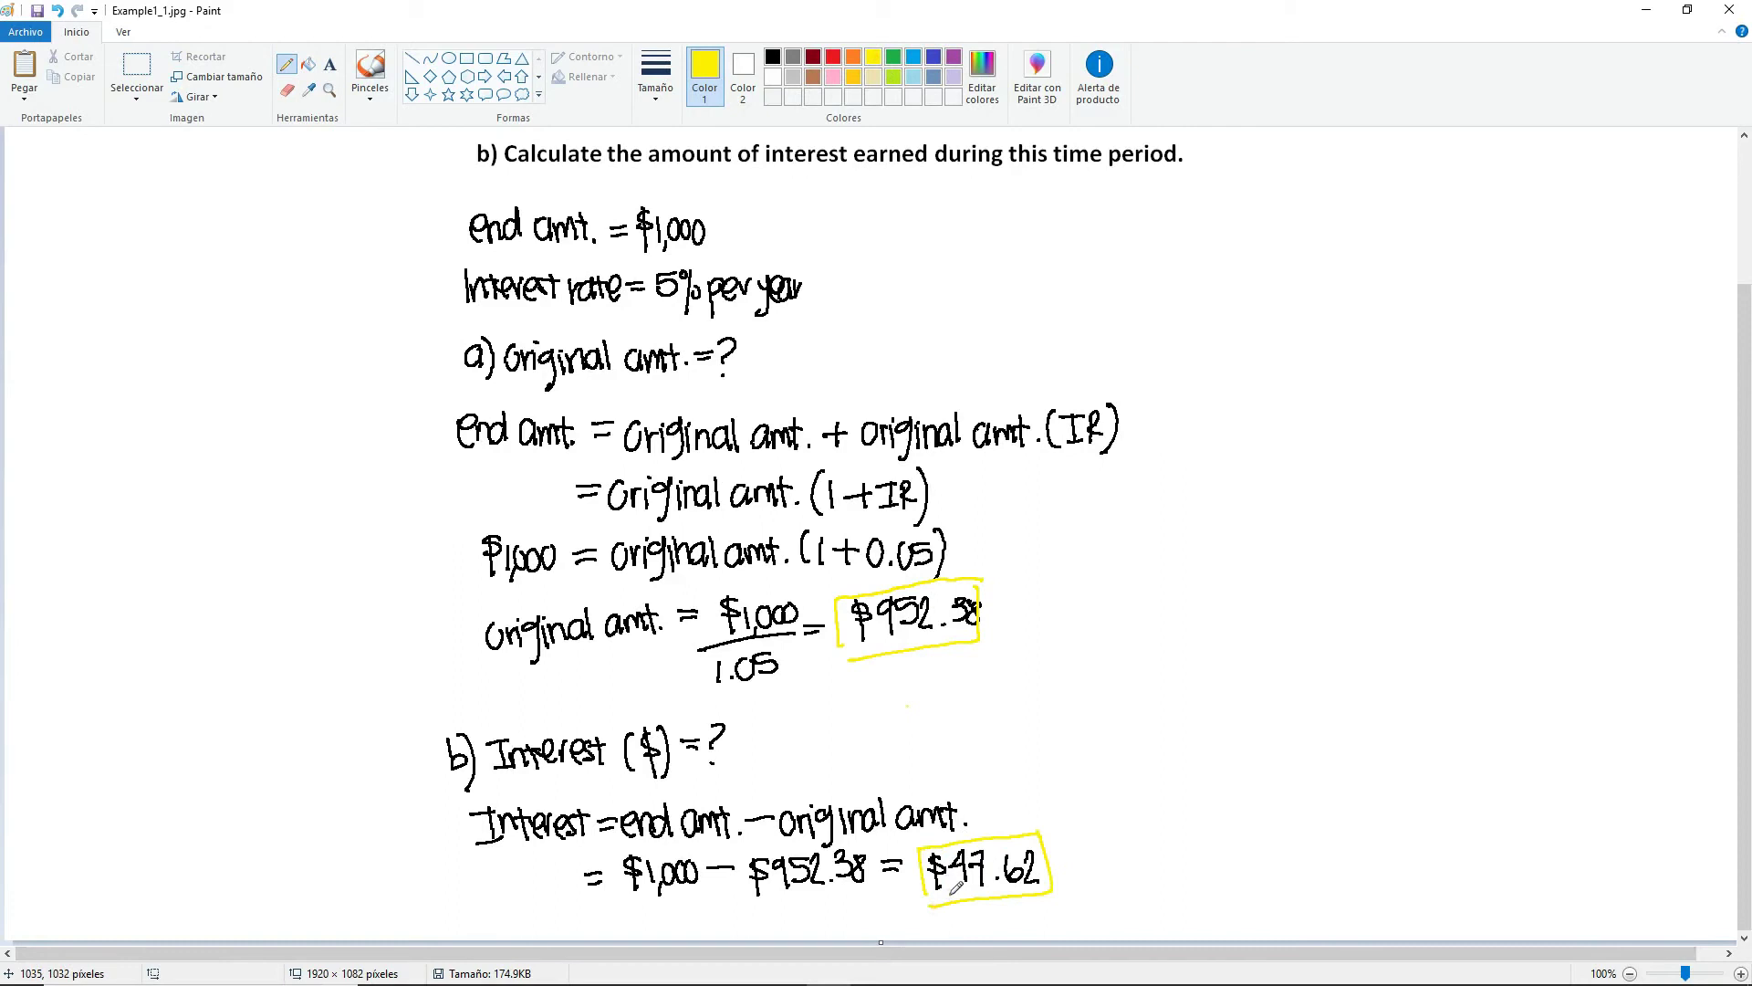